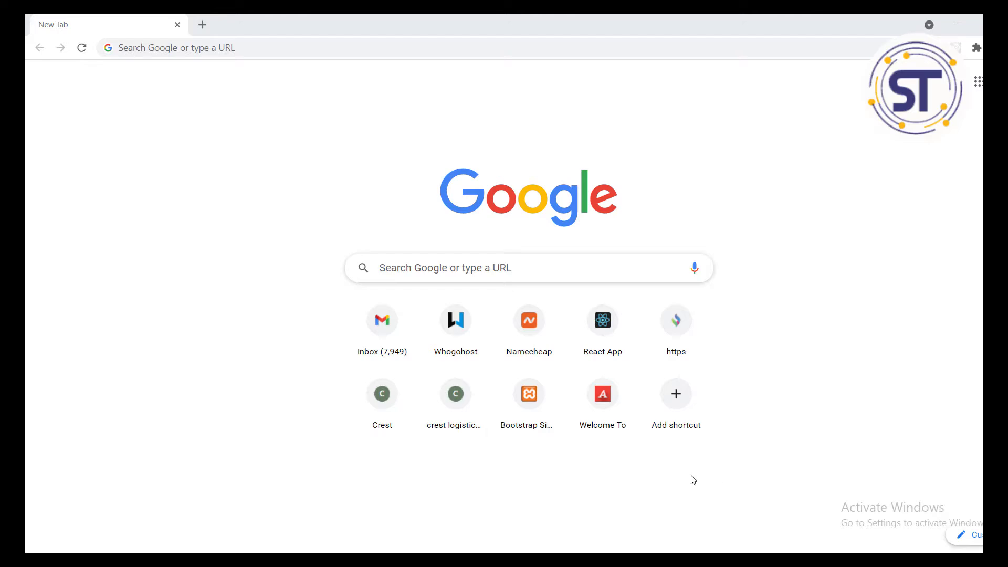
Step: Search Google for 'bluehost', then return to the New Tab page
left_click(368, 52)
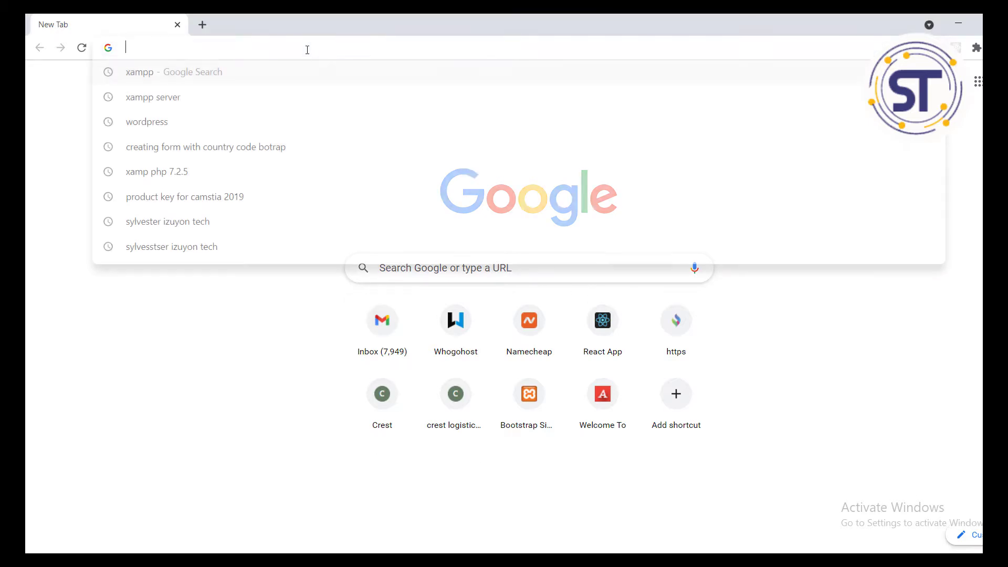
type("blue")
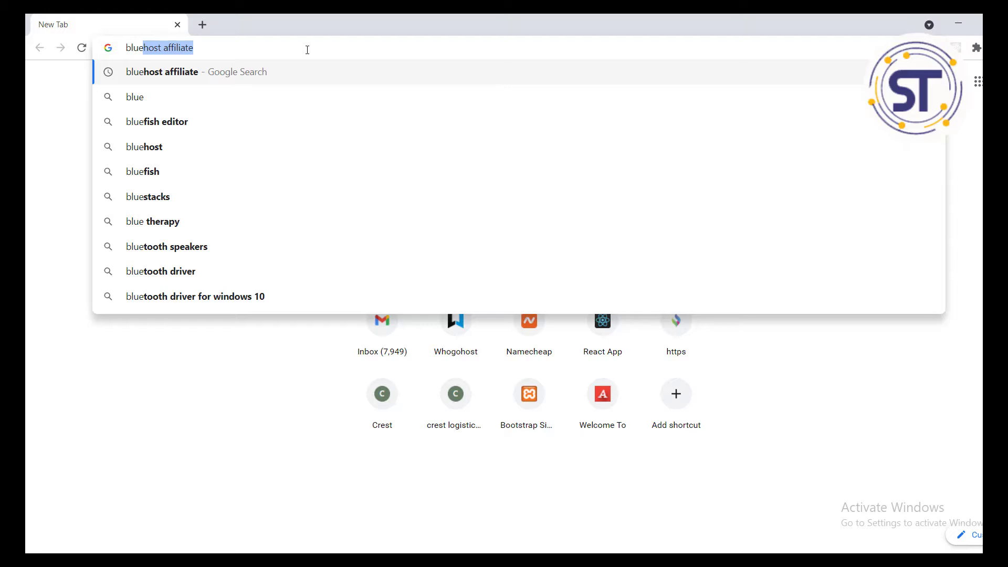
key("Right")
key("BackSpace")
key("BackSpace")
key("BackSpace")
key("BackSpace")
key("BackSpace")
key("BackSpace")
key("BackSpace")
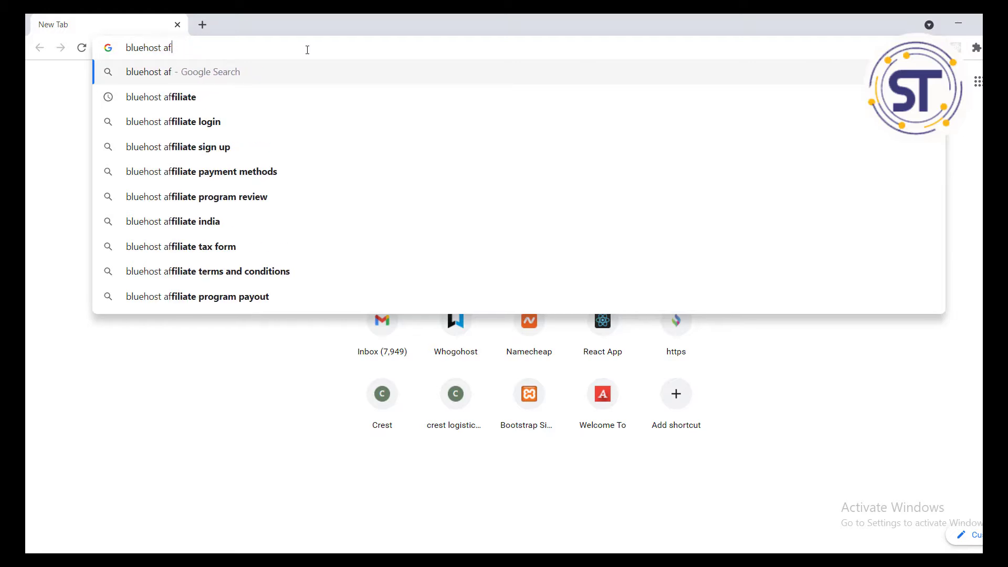
key("BackSpace")
key("BackSpace")
key("BackSpace")
key("Return")
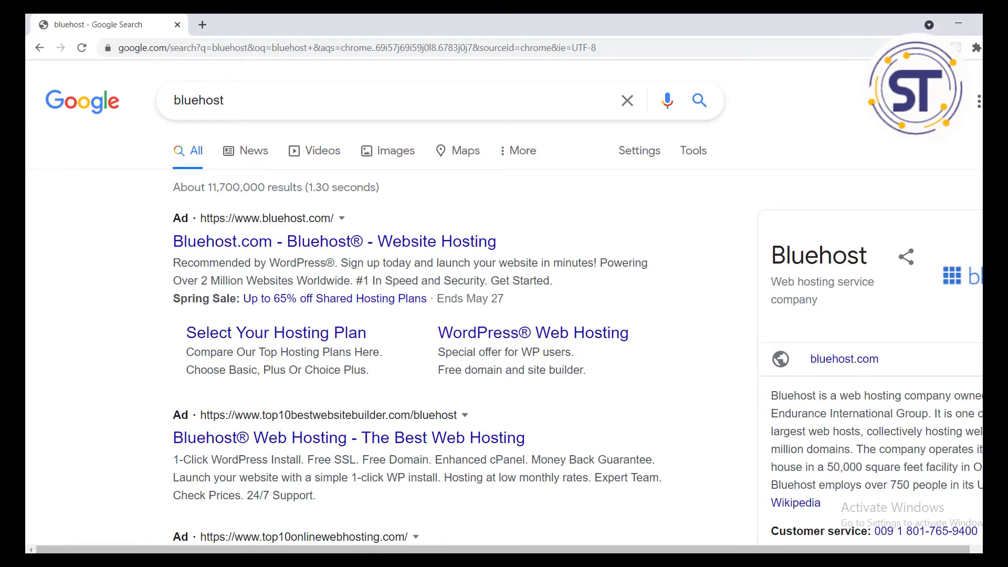
scroll(513, 313, "down", 15)
scroll(513, 313, "up", 15)
left_click(42, 49)
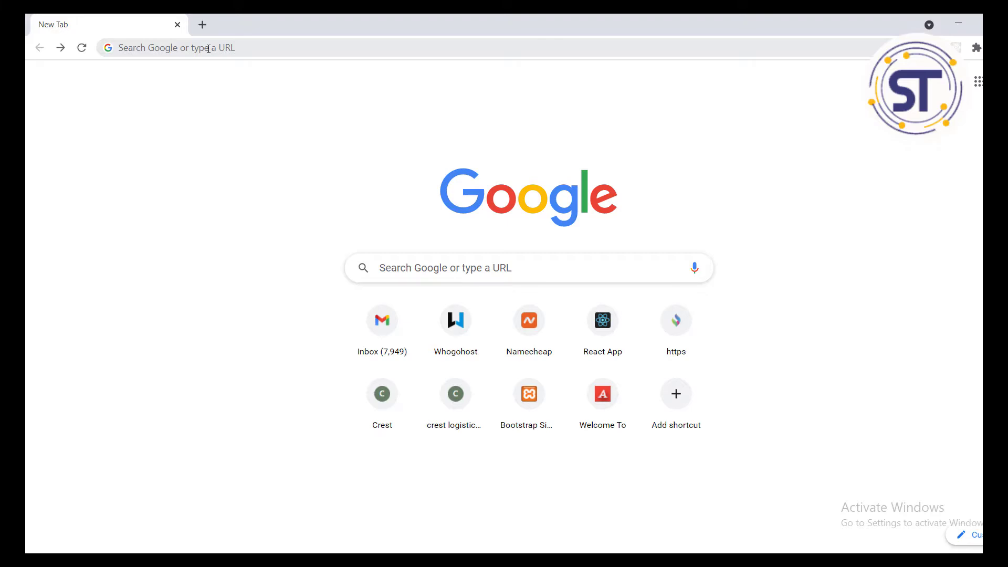
left_click(209, 48)
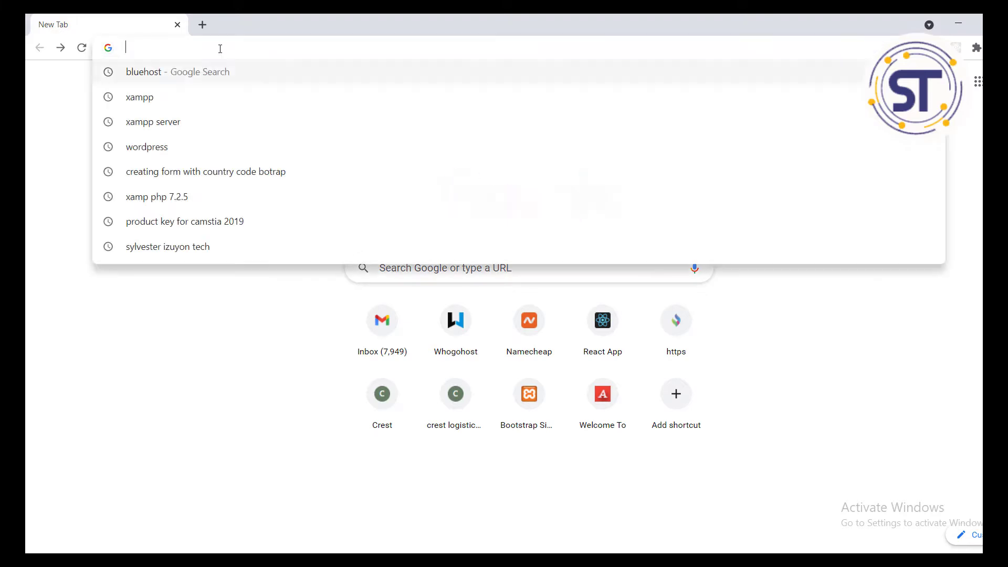
left_click(73, 119)
left_click(254, 47)
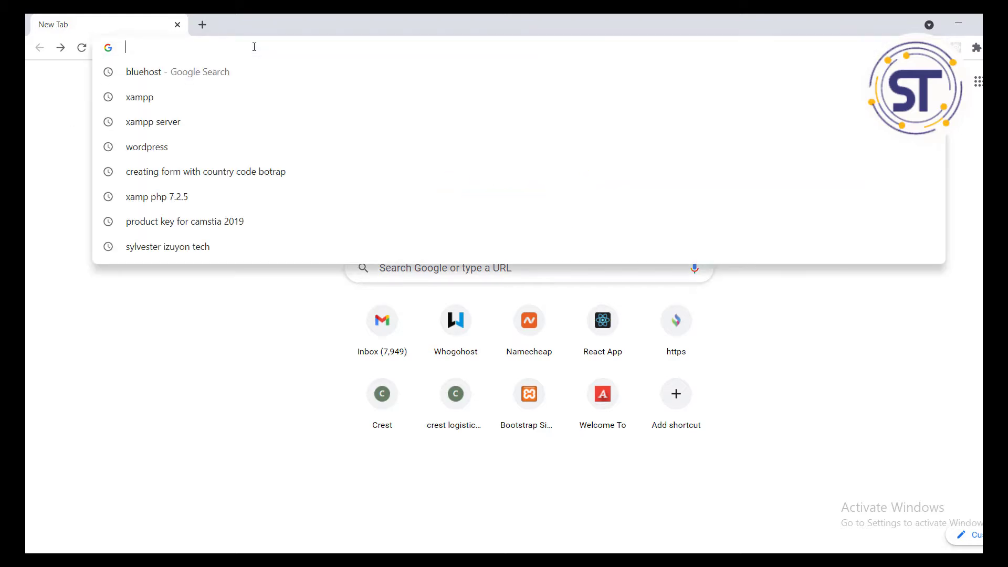
left_click(31, 108)
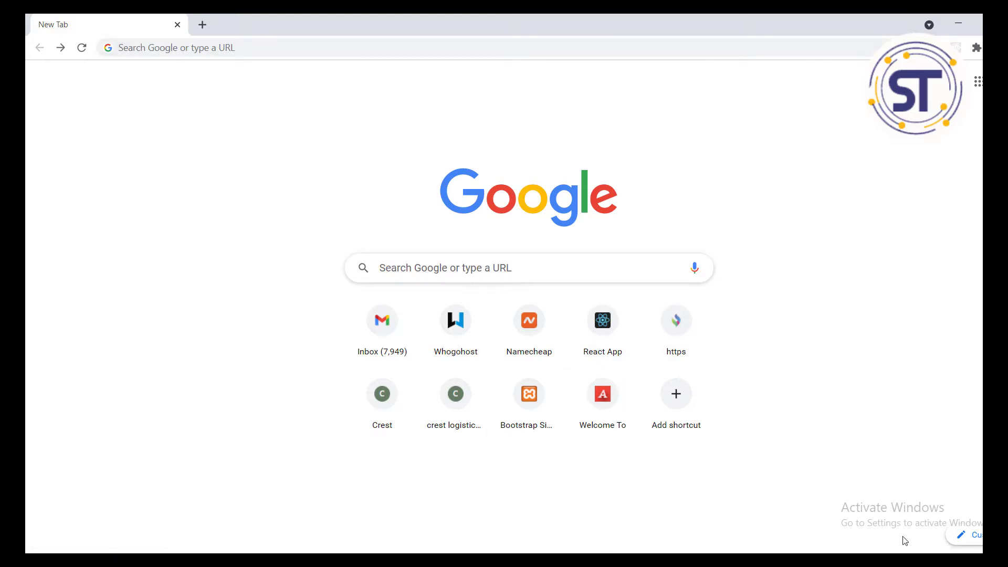
key("alt+Tab")
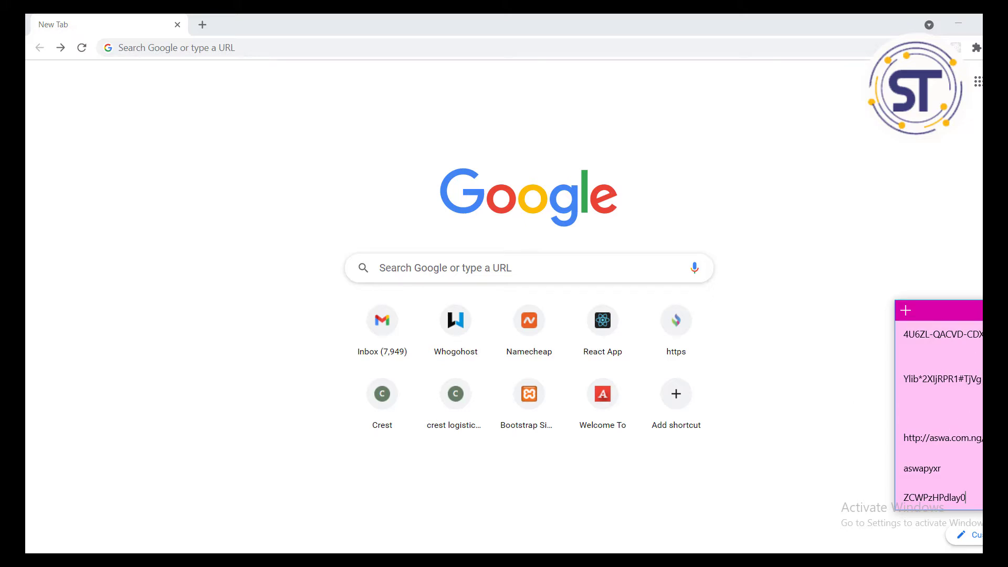
left_click_drag(981, 438, 904, 442)
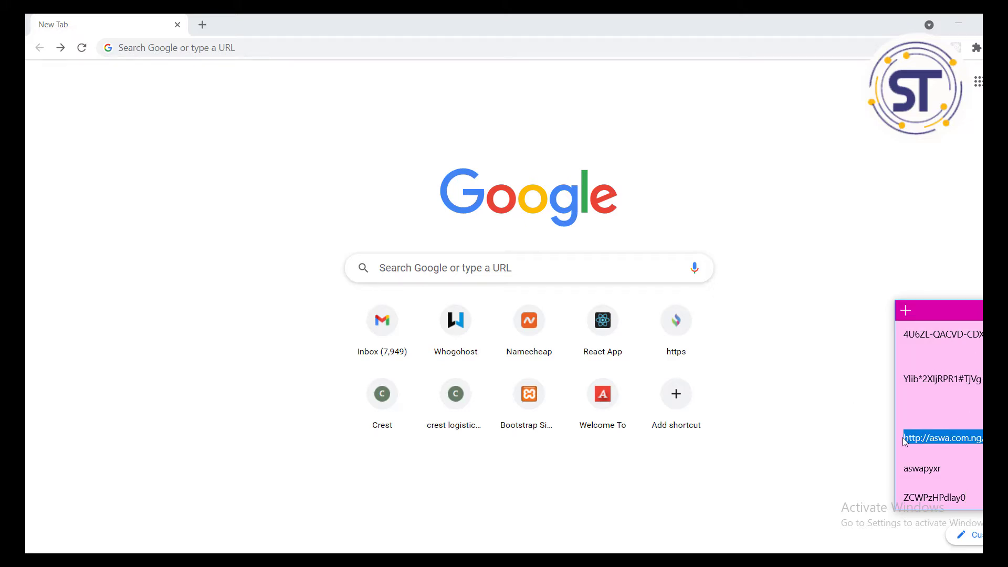
right_click(936, 438)
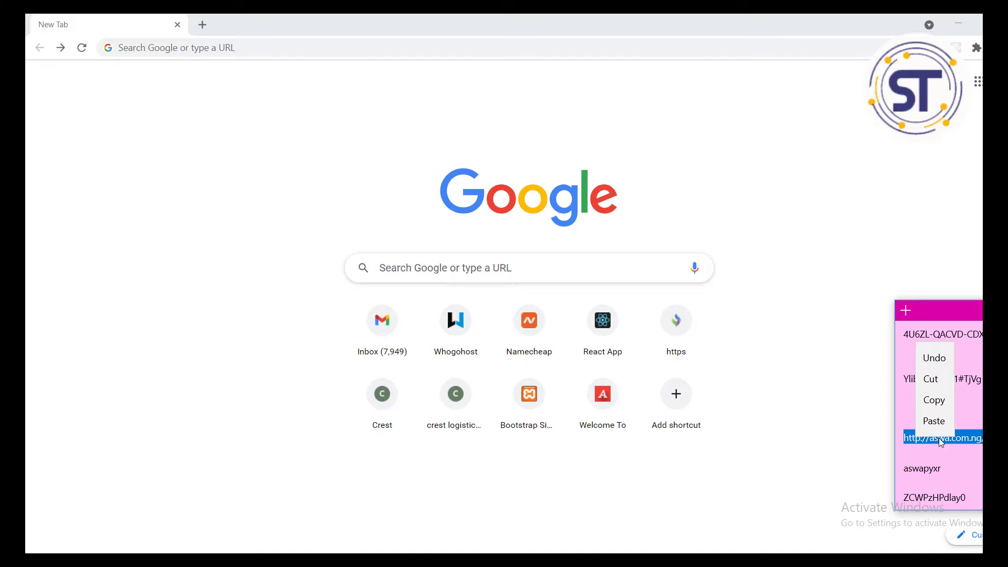
left_click(934, 402)
left_click(738, 240)
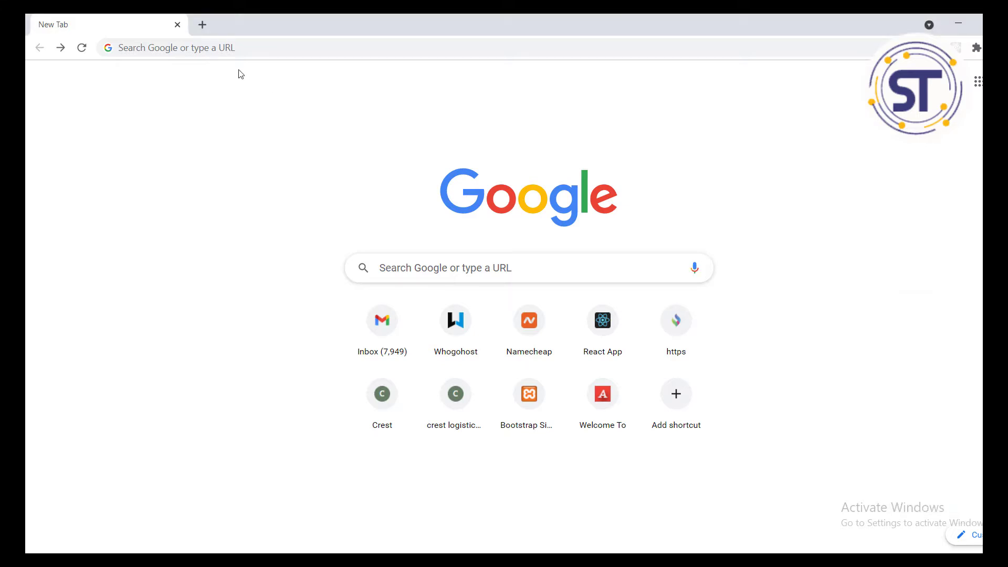
left_click(224, 47)
key("ctrl+v")
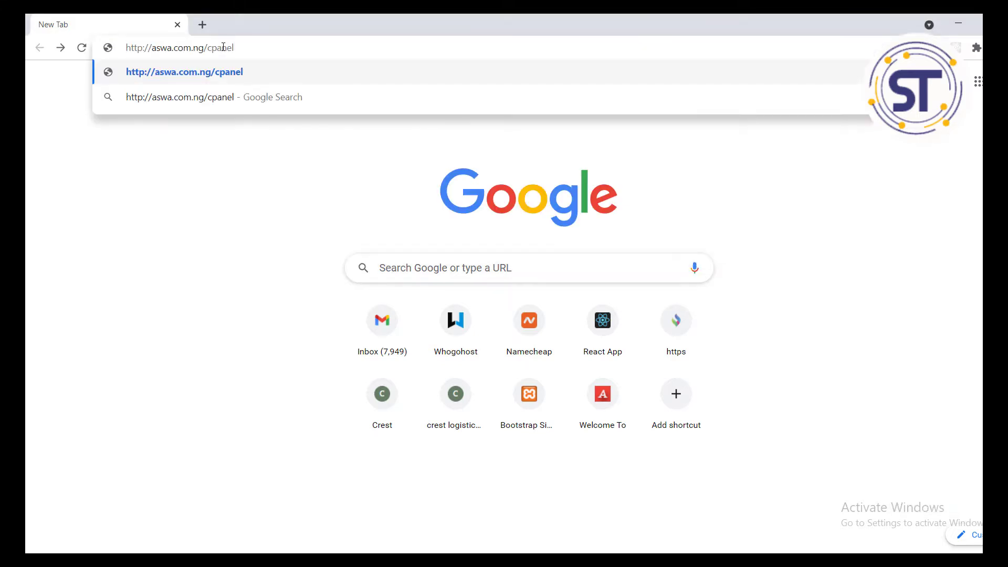
key("Return")
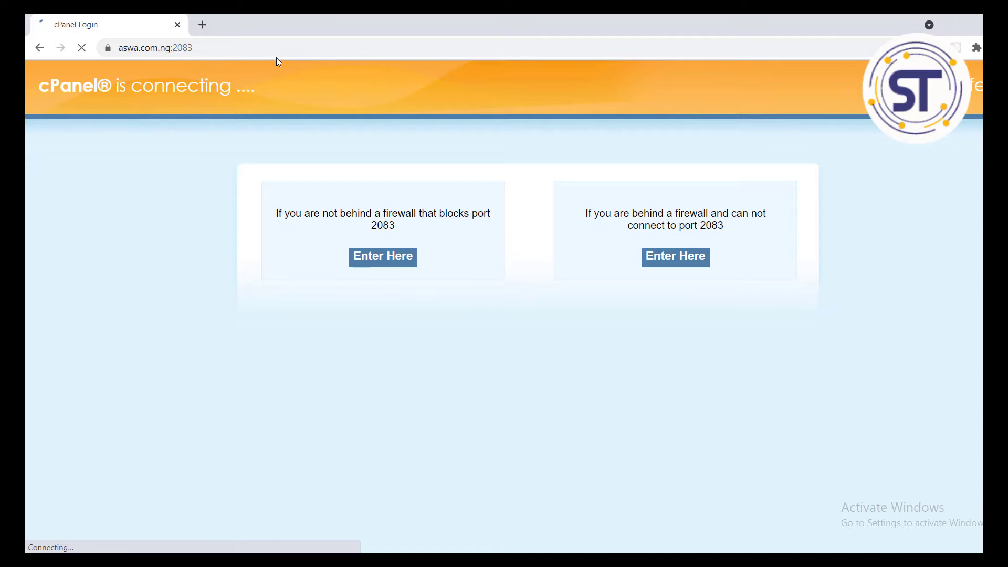
Step: Copy the cPanel username from the sticky note into the login form's Username field
scroll(837, 273, "down", 5)
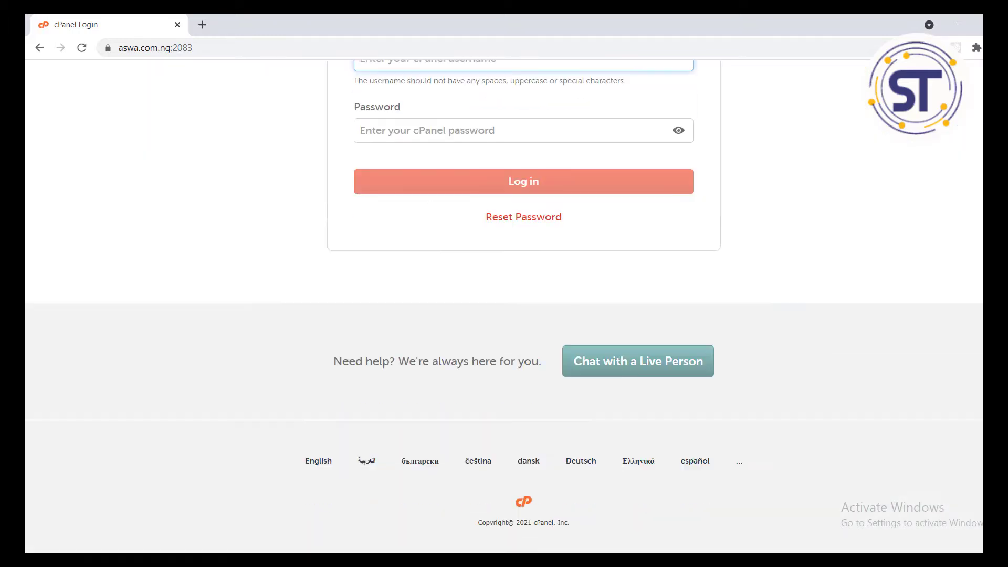
scroll(360, 278, "up", 3)
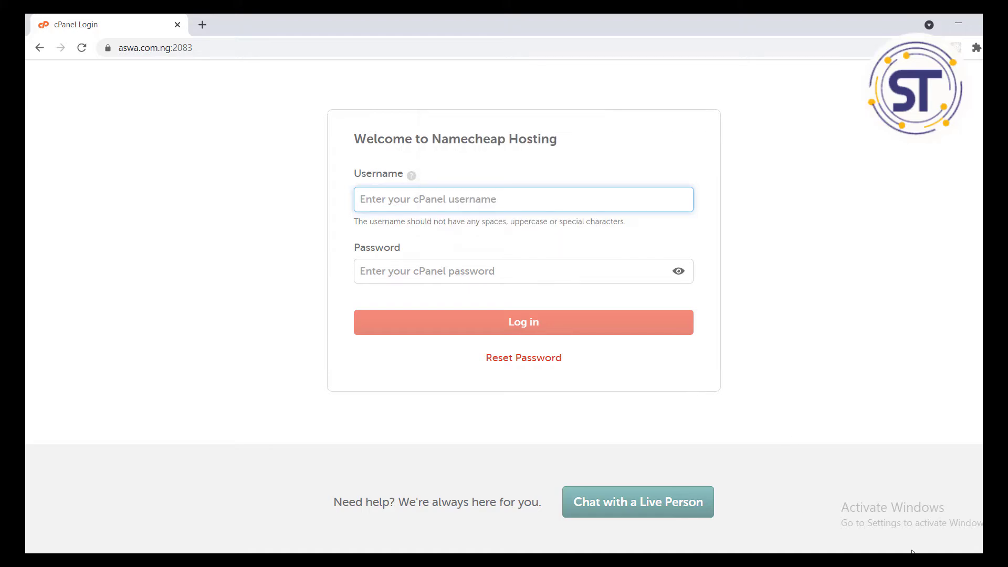
left_click(939, 561)
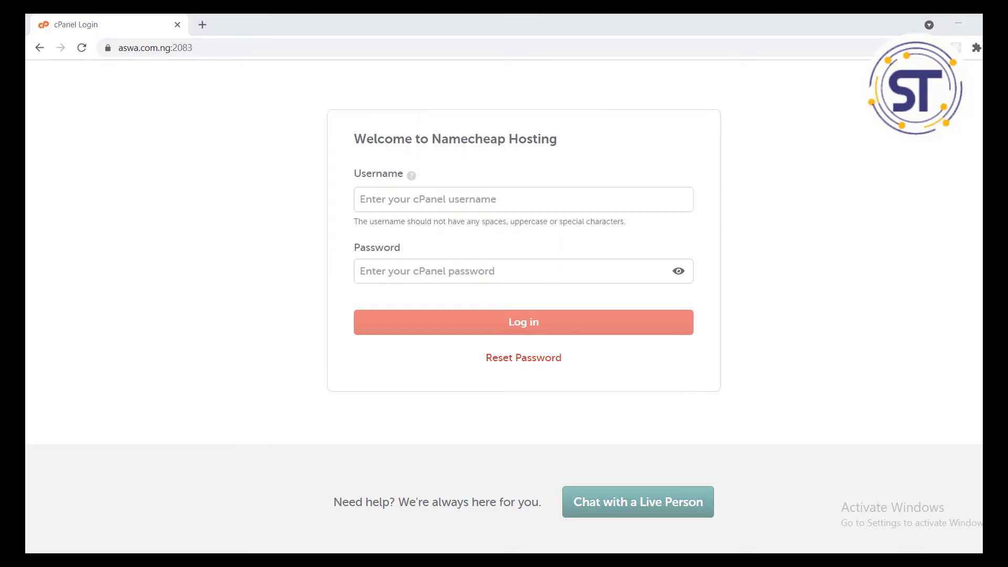
left_click_drag(943, 467, 902, 469)
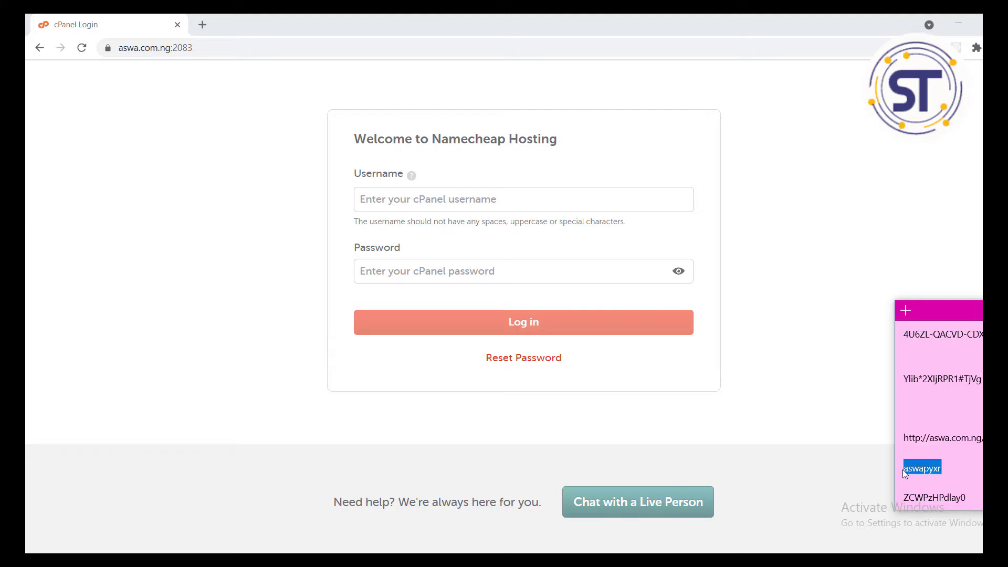
right_click(932, 470)
left_click(927, 430)
left_click(493, 204)
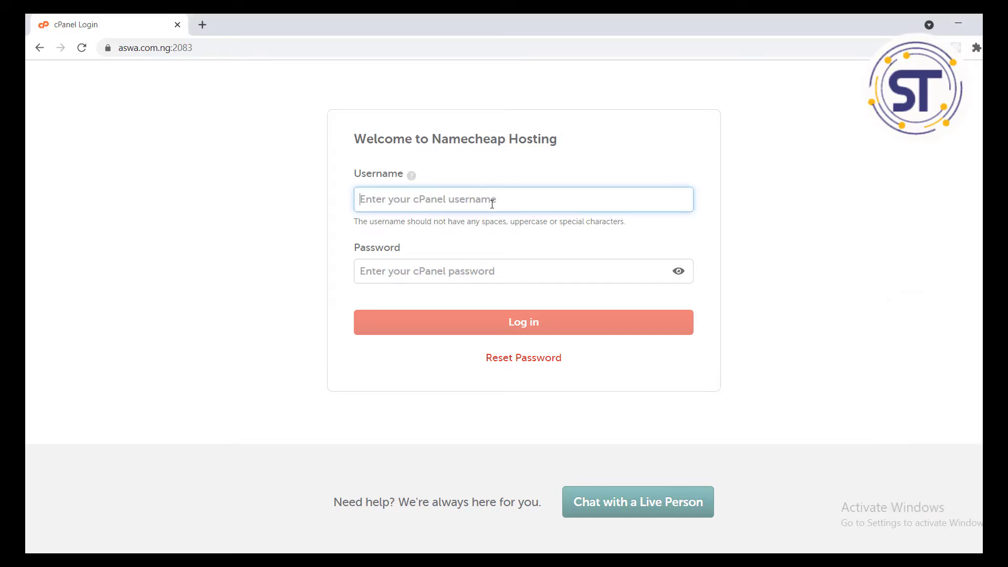
key("ctrl+v")
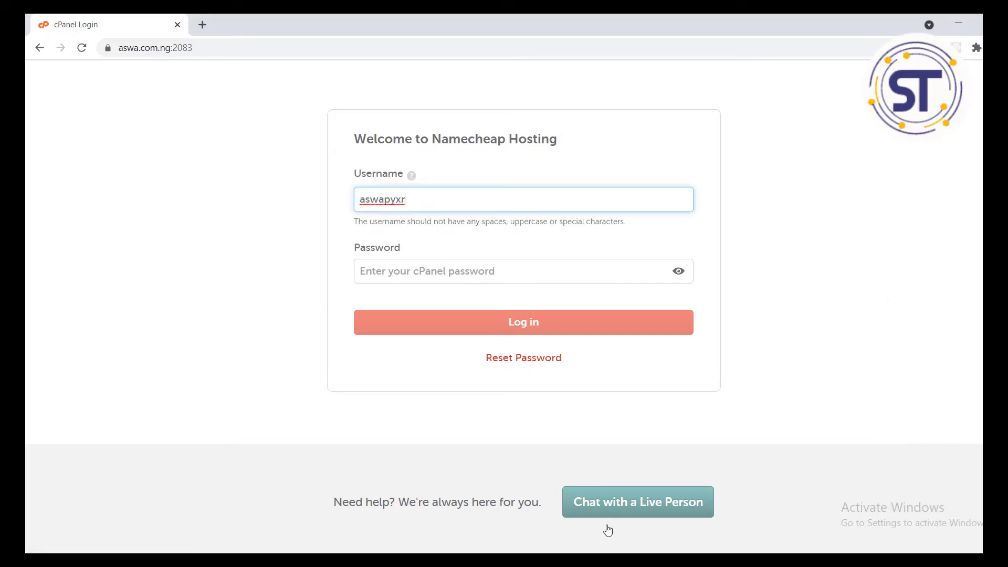
Step: Paste the account password from the note into the Password field and log in
key("alt+Tab")
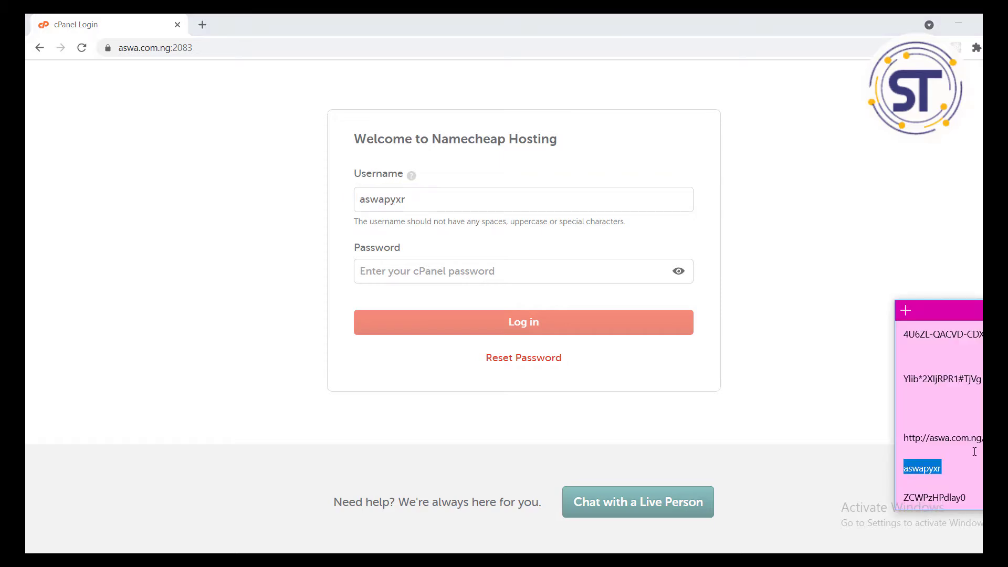
left_click_drag(973, 500, 919, 497)
right_click(937, 502)
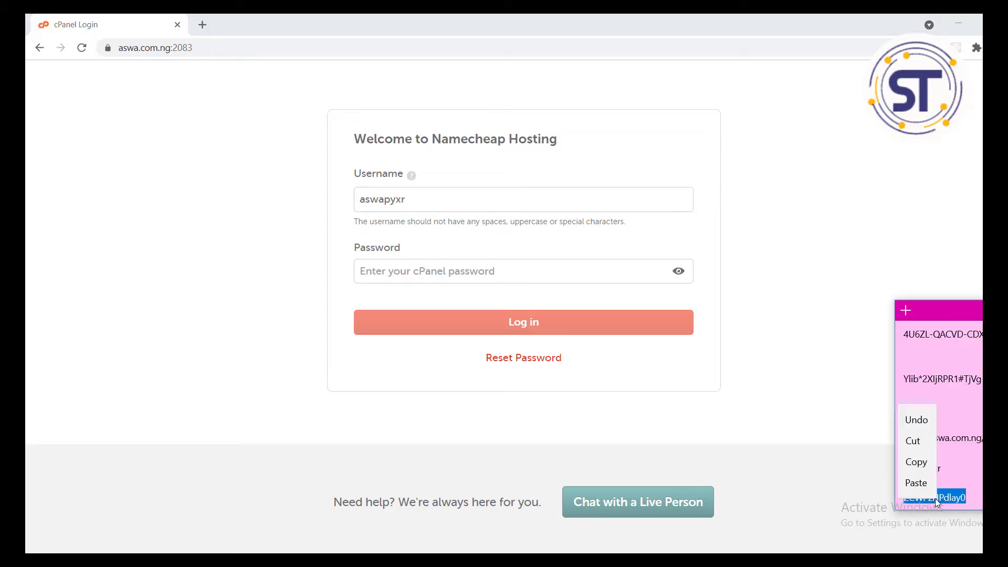
left_click(927, 457)
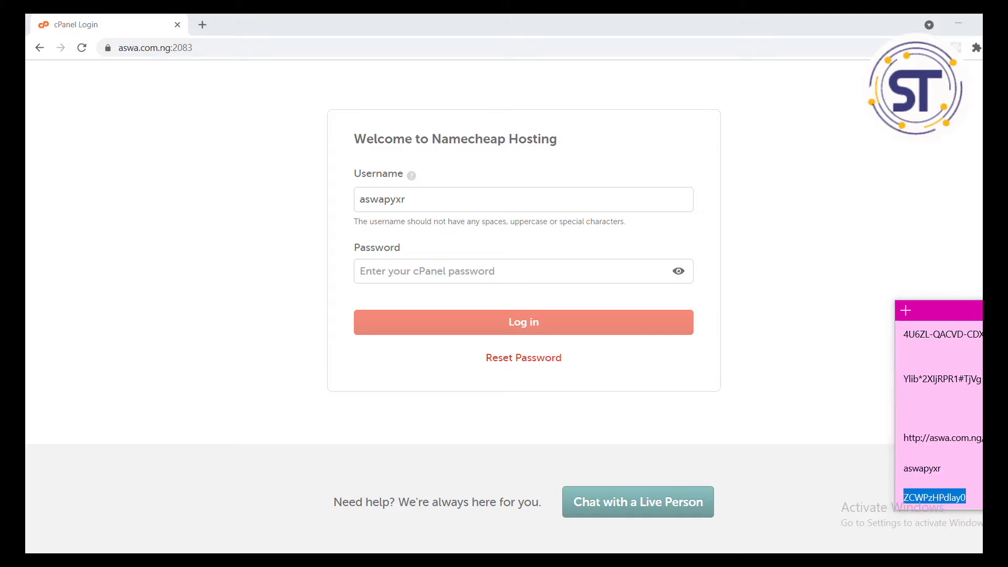
key("alt+Tab")
left_click(396, 270)
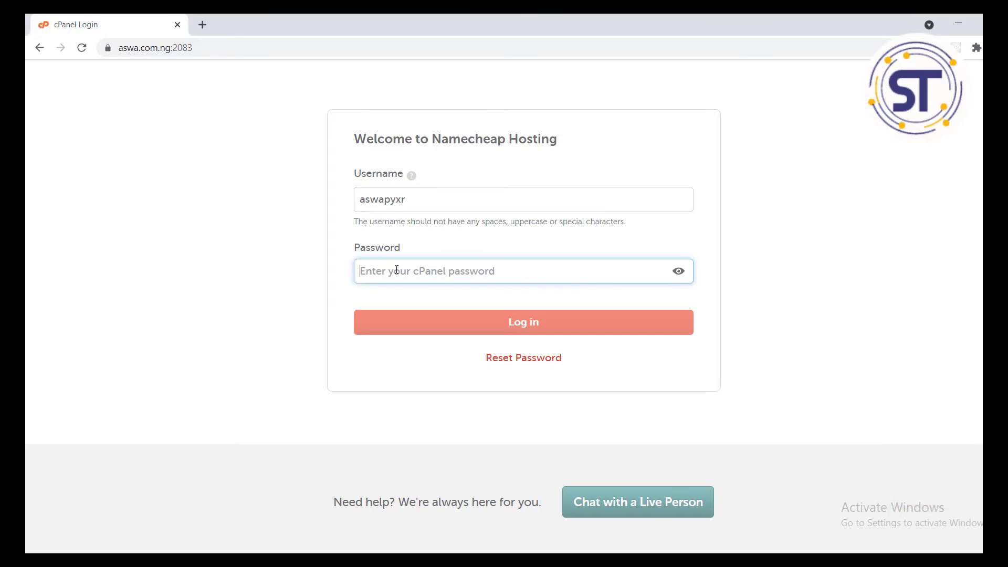
key("ctrl+v")
left_click(519, 329)
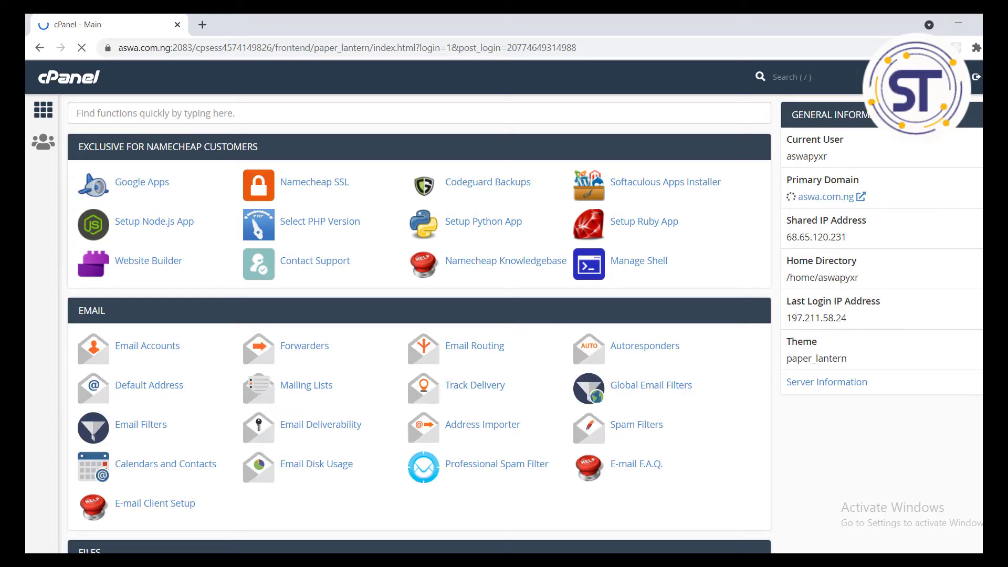
Step: Decline Chrome's password save and scroll down to Softaculous Apps Installer's WordPress icon
scroll(504, 324, "down", 1)
scroll(815, 339, "down", 7)
scroll(815, 339, "up", 9)
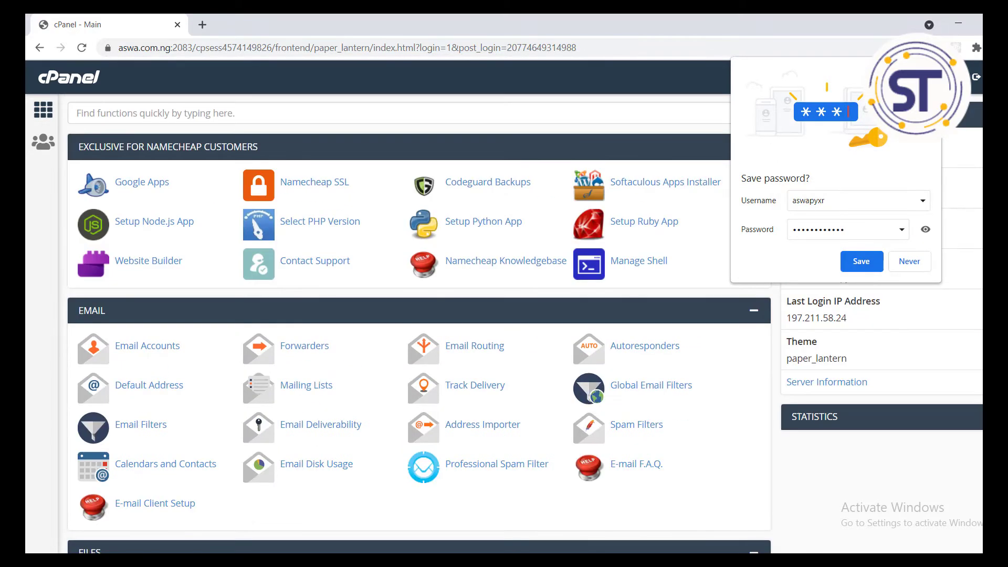
left_click(910, 261)
scroll(524, 323, "down", 5)
scroll(524, 323, "up", 5)
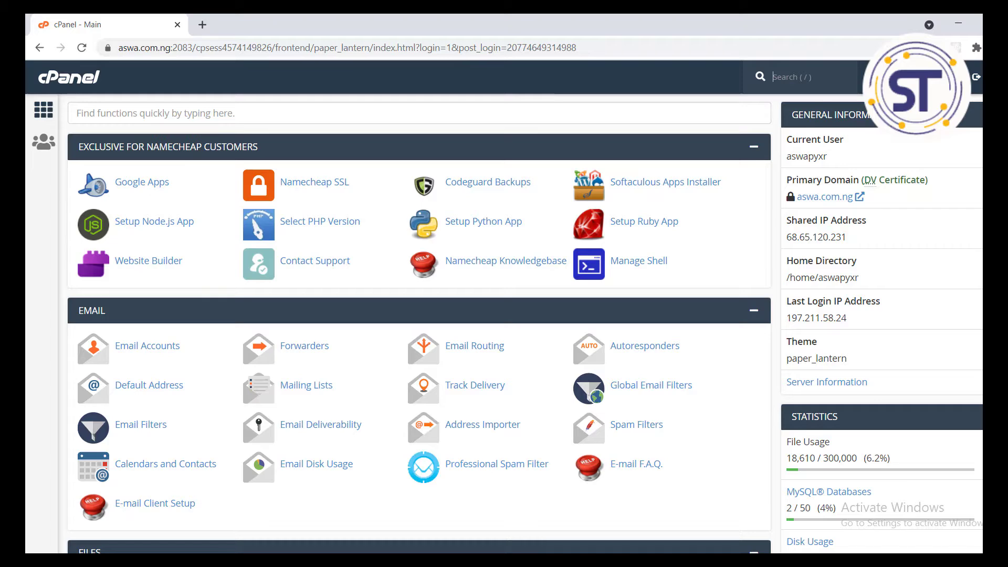
scroll(420, 324, "down", 10)
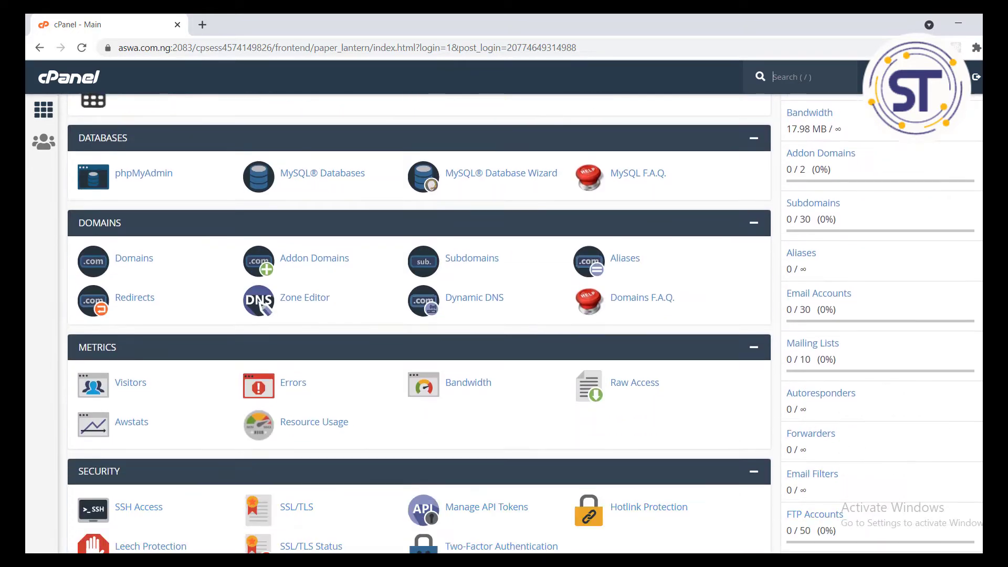
scroll(419, 323, "down", 8)
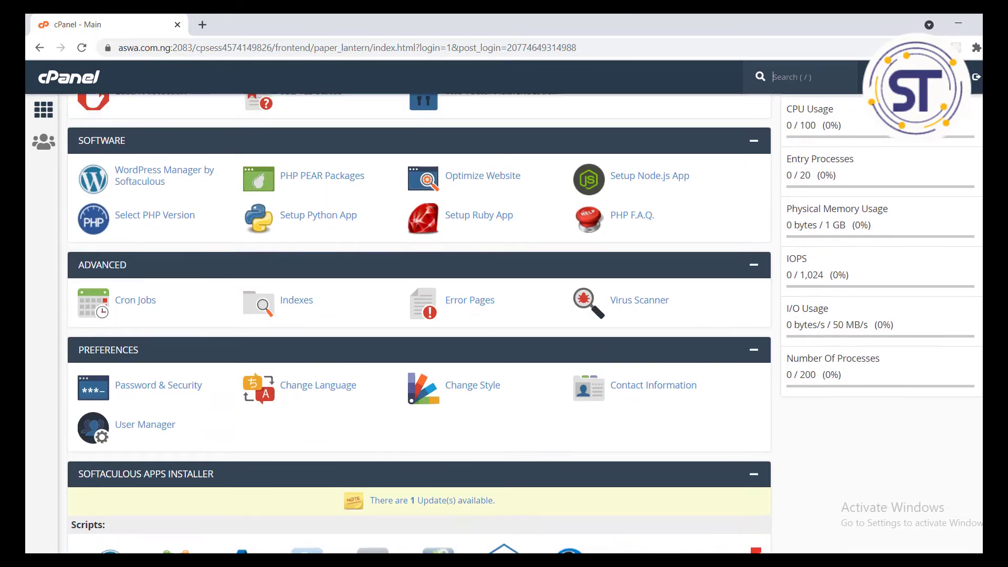
scroll(419, 323, "up", 1)
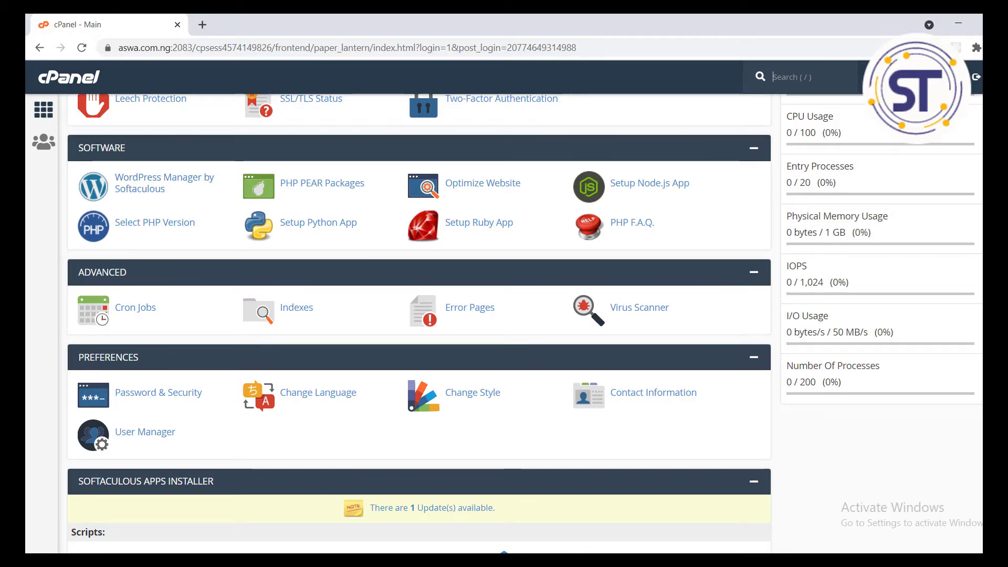
scroll(420, 323, "down", 4)
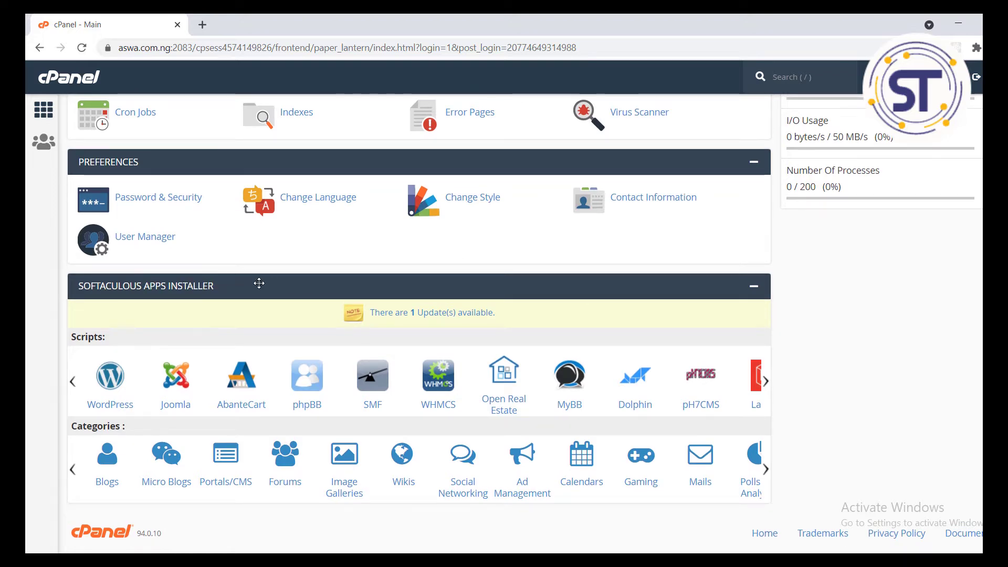
Step: Open the WordPress installer in Softaculous and choose Custom Install
left_click(111, 399)
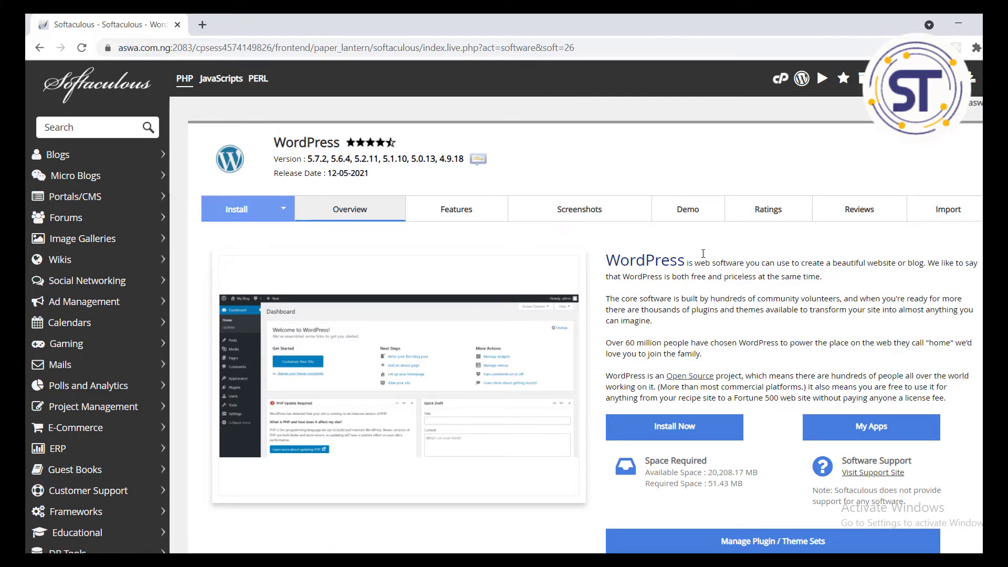
scroll(577, 315, "down", 8)
scroll(577, 315, "up", 7)
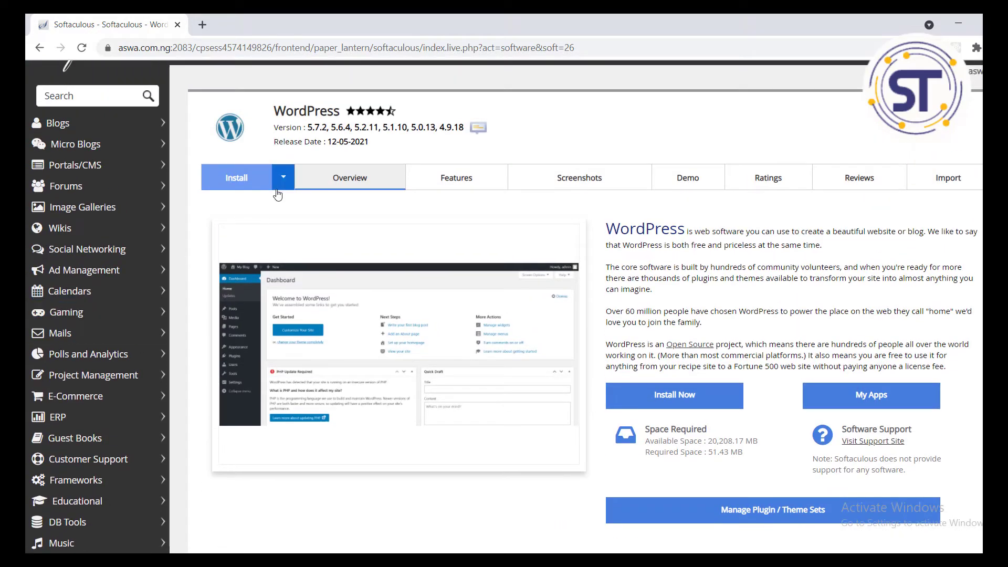
left_click(288, 186)
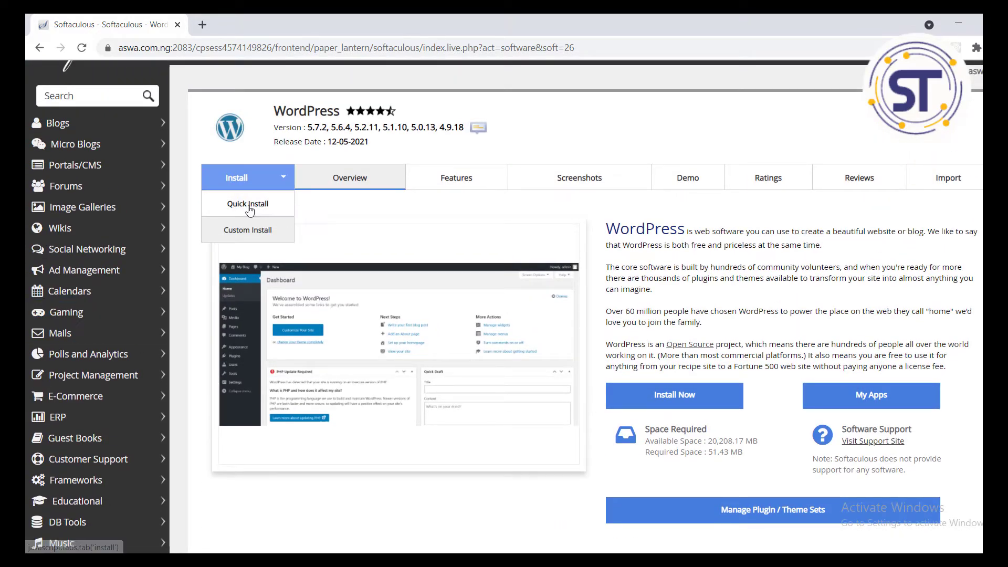
left_click(258, 231)
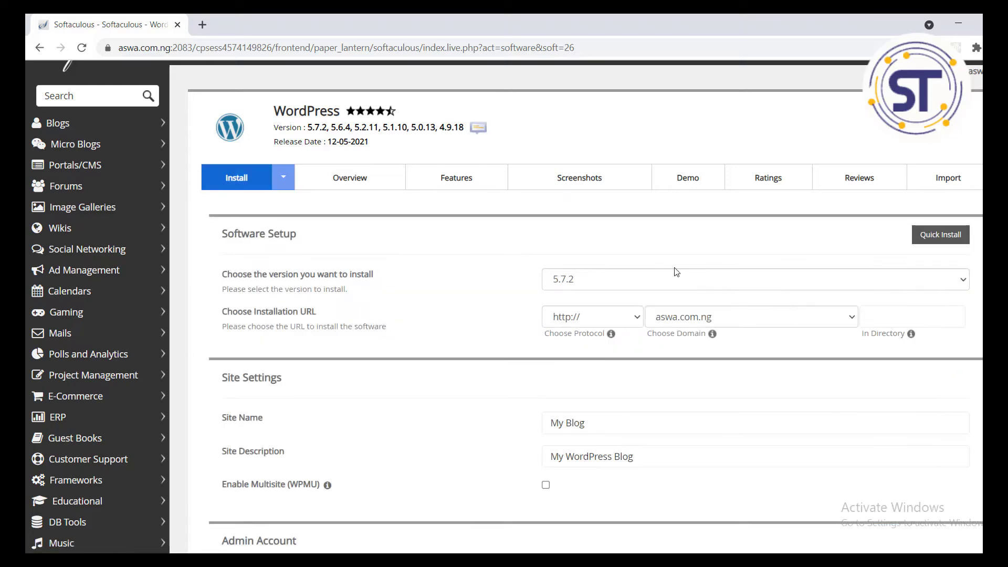
scroll(577, 315, "down", 3)
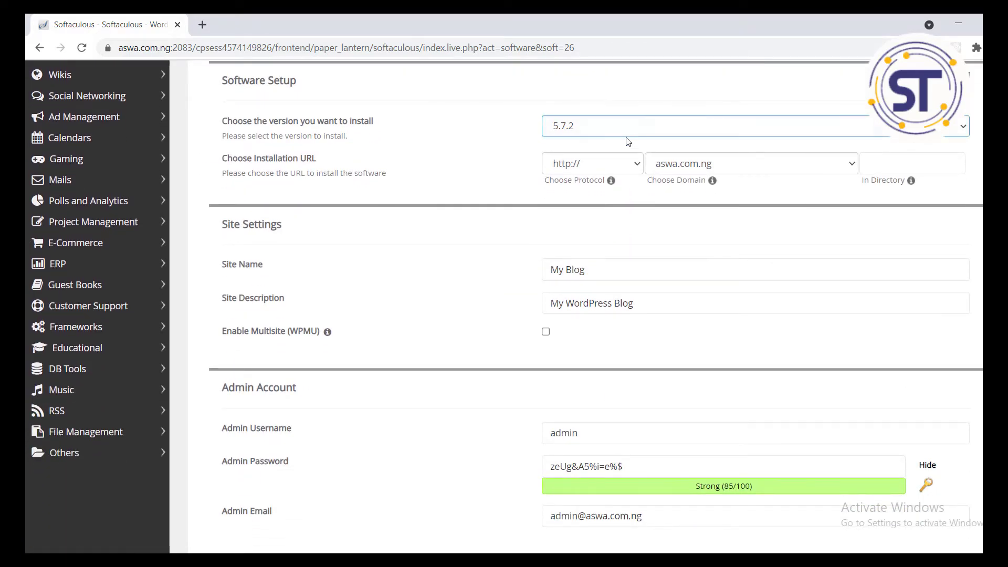
left_click(651, 134)
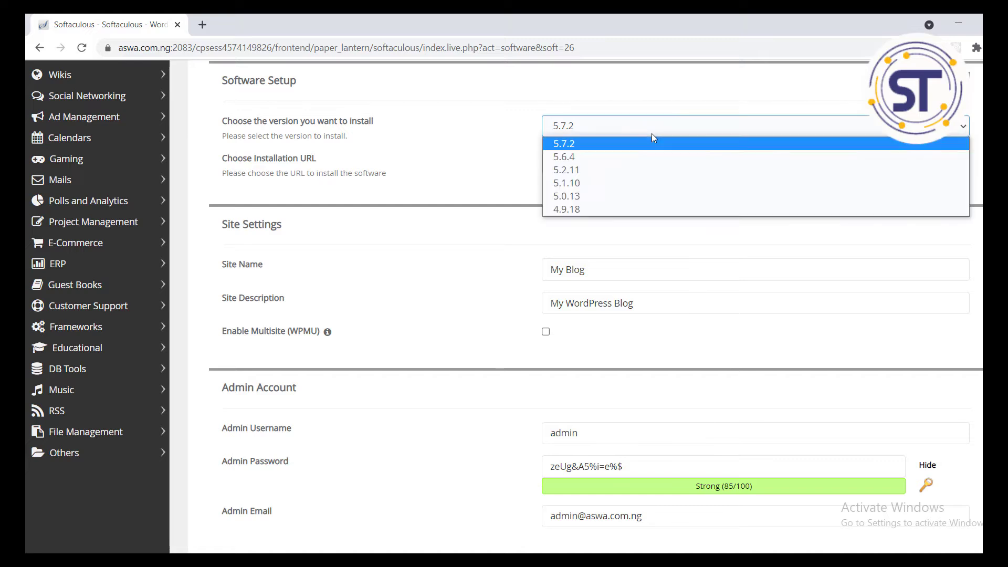
left_click(581, 151)
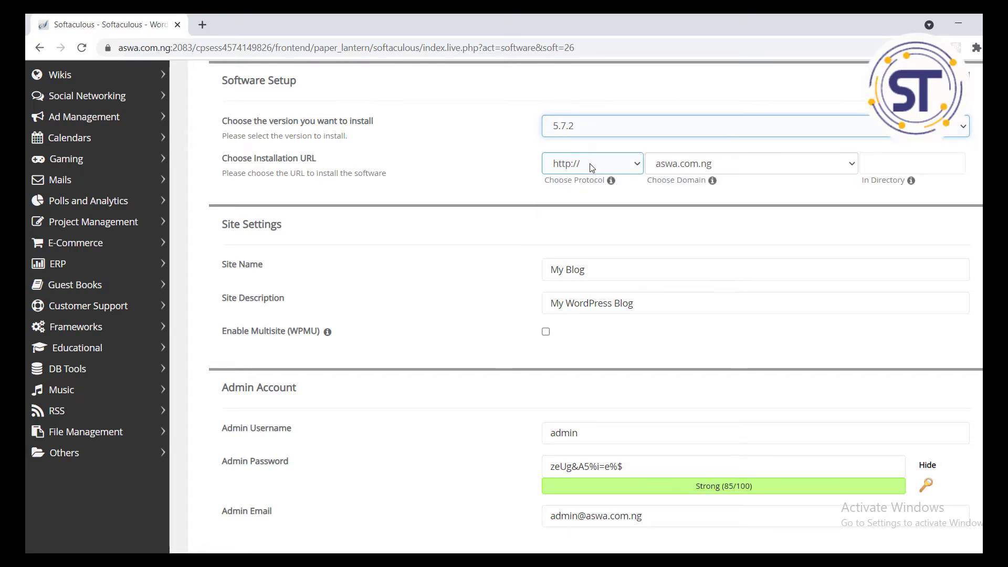
left_click(622, 166)
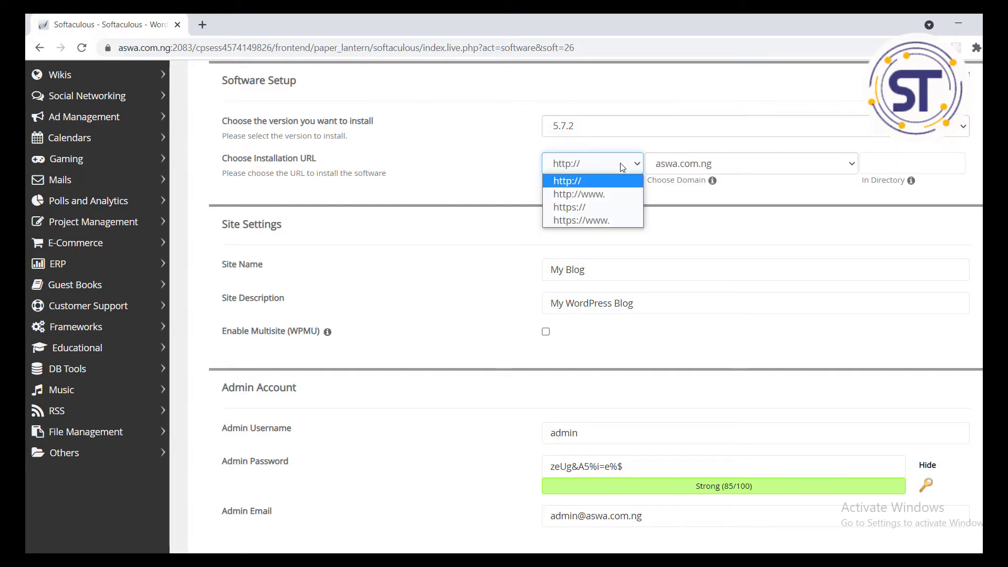
left_click(602, 208)
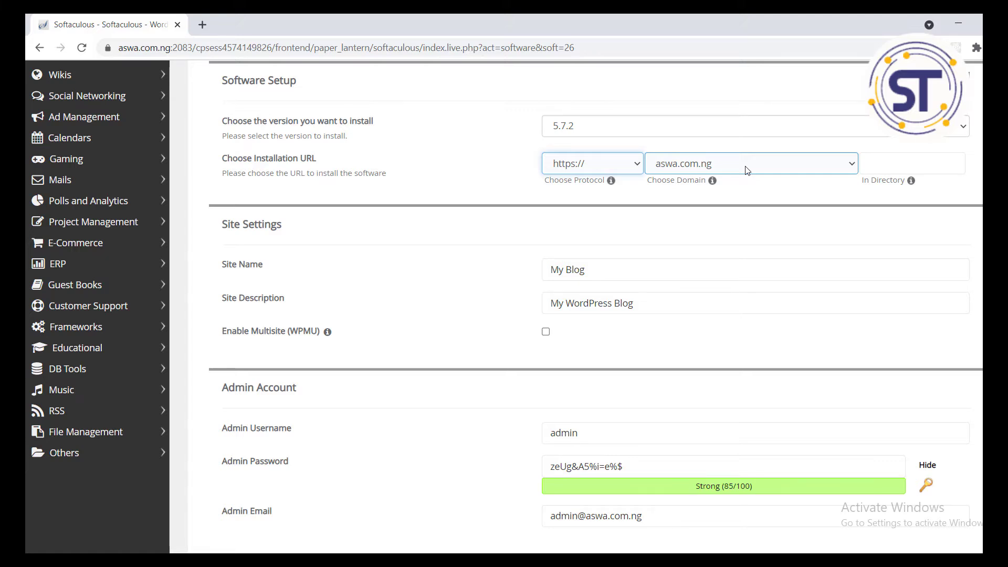
Step: Enter 'it' as the install directory and review the Site Name and description fields
left_click(885, 163)
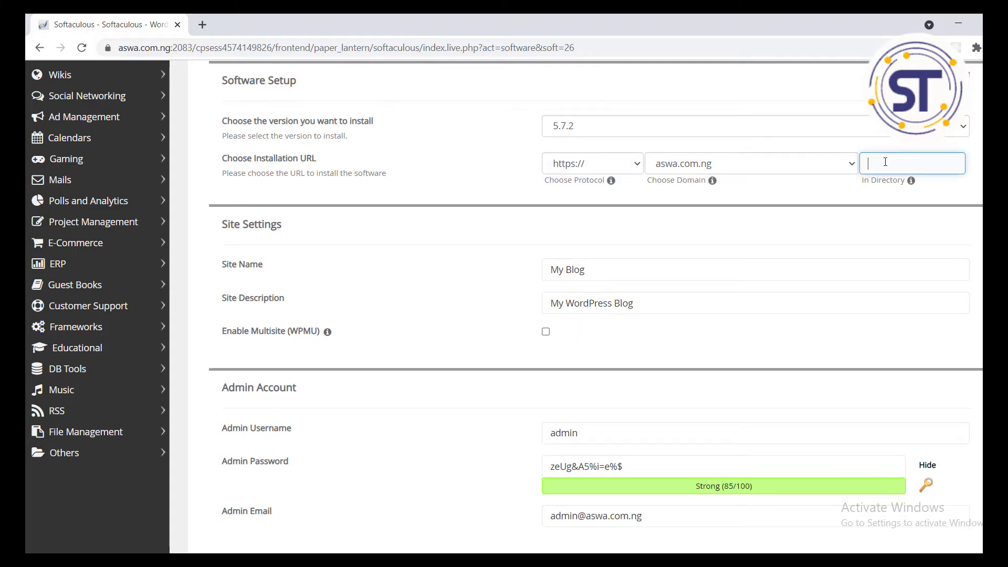
type("it")
left_click(492, 198)
scroll(578, 221, "down", 1)
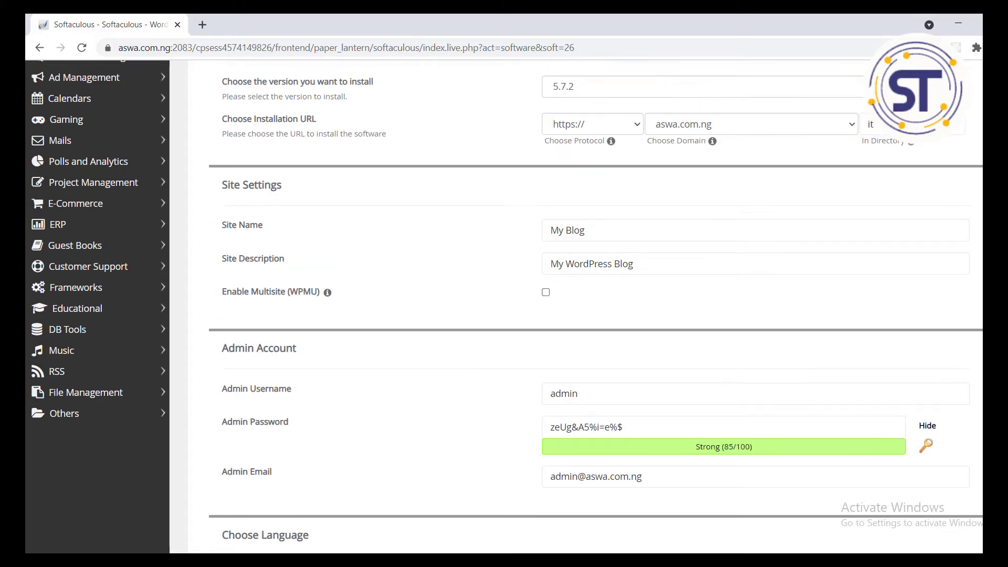
scroll(578, 221, "up", 1)
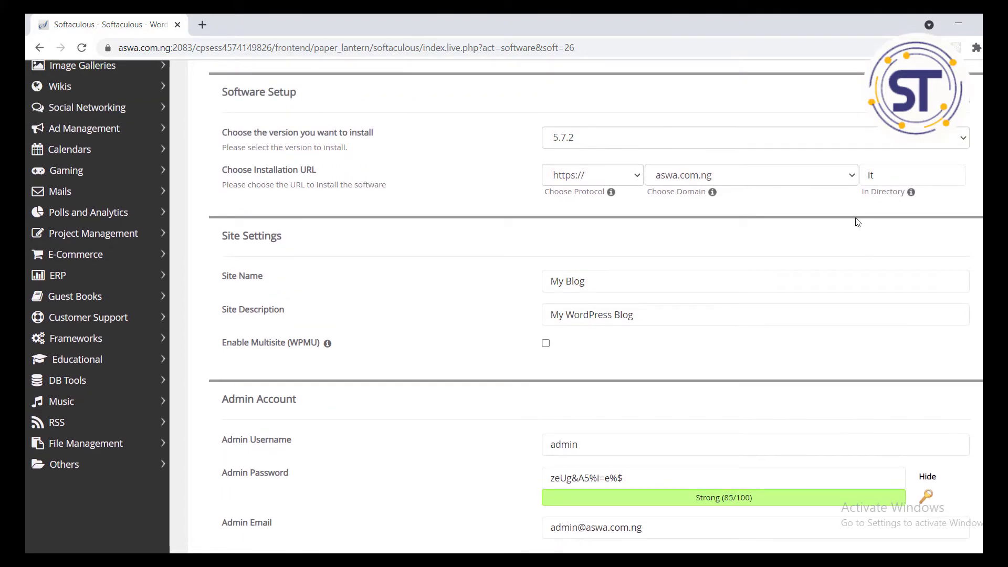
scroll(346, 146, "down", 3)
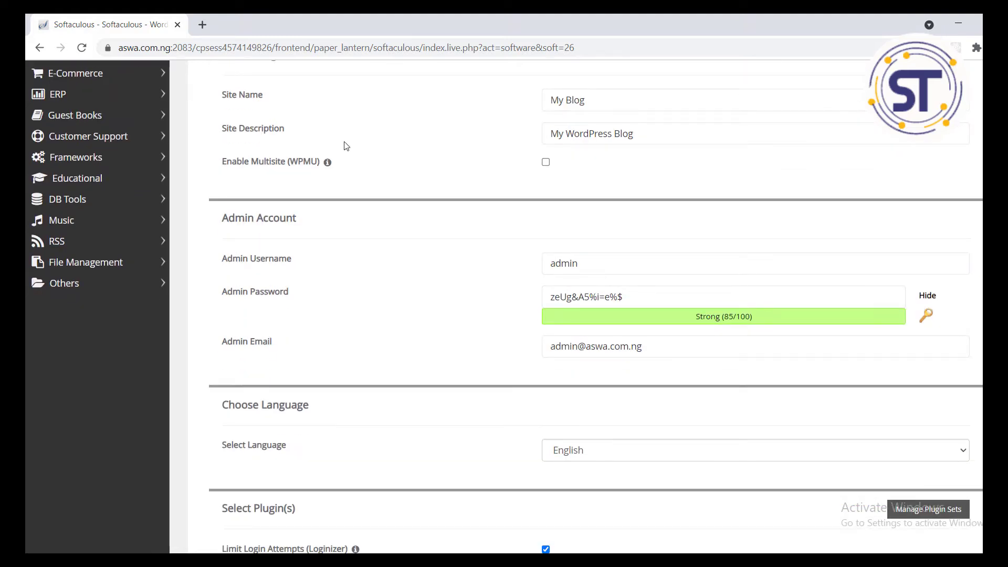
left_click(544, 135)
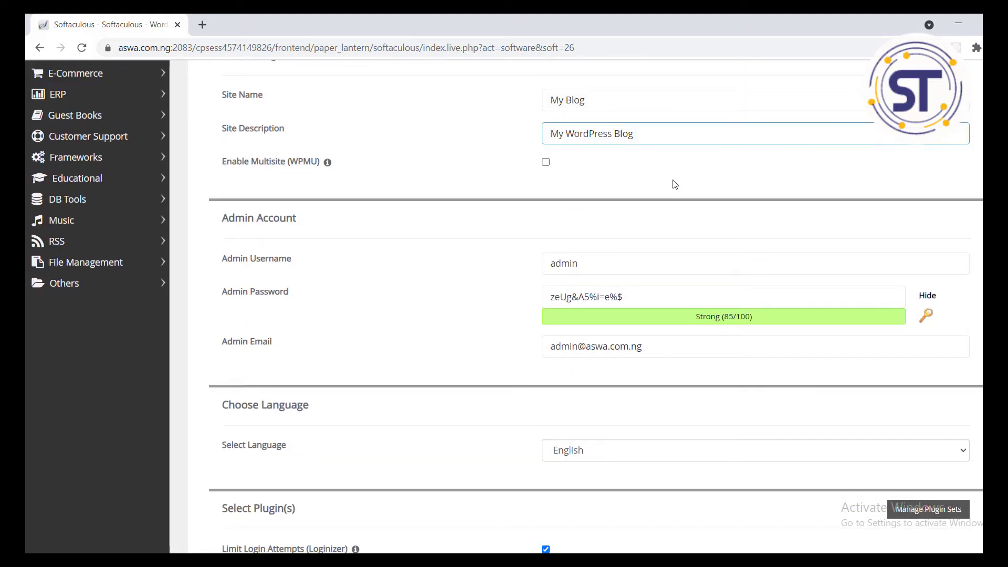
left_click(652, 99)
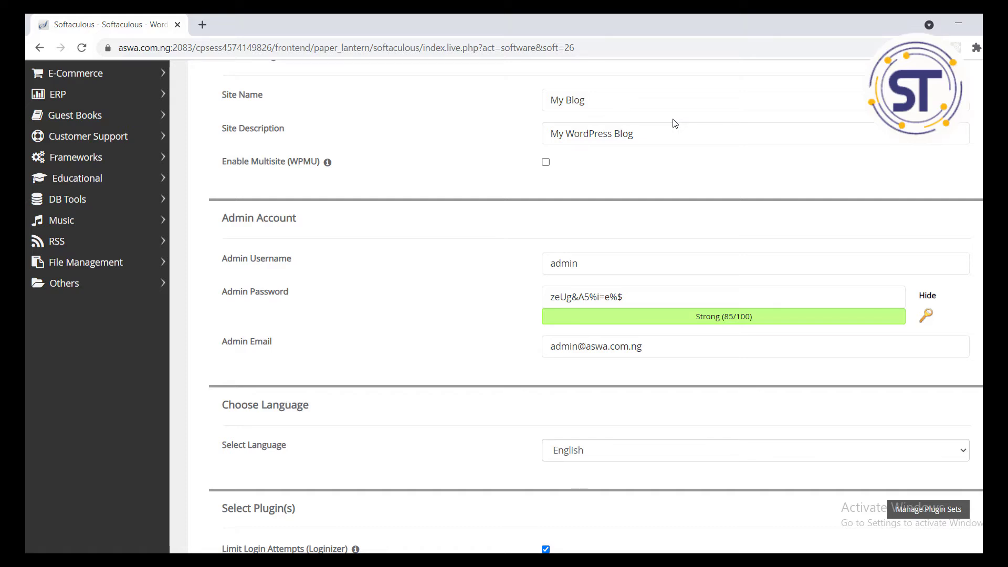
Step: Review the admin username and e-mail fields and copy the generated admin password
scroll(869, 241, "down", 2)
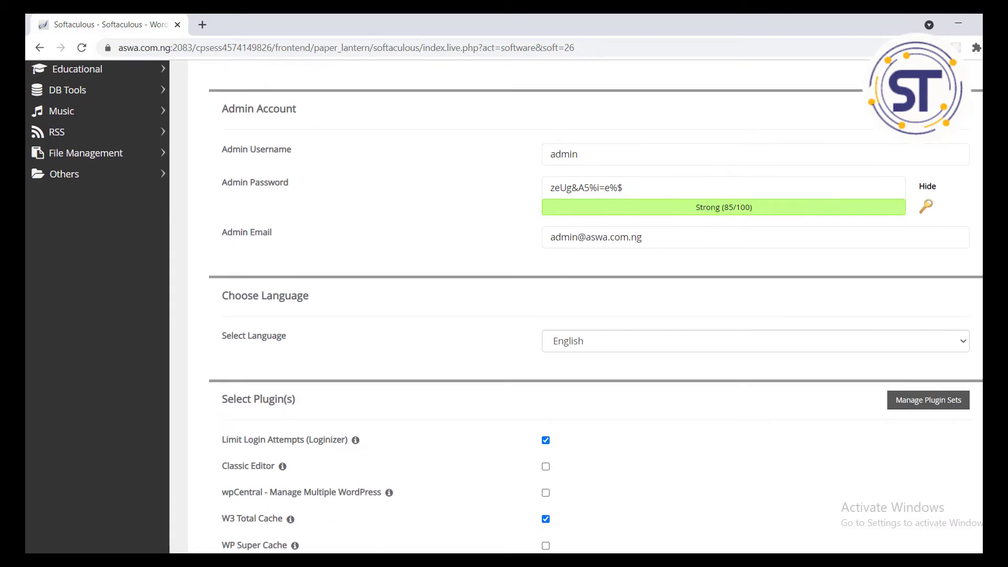
left_click(710, 225)
left_click(624, 147)
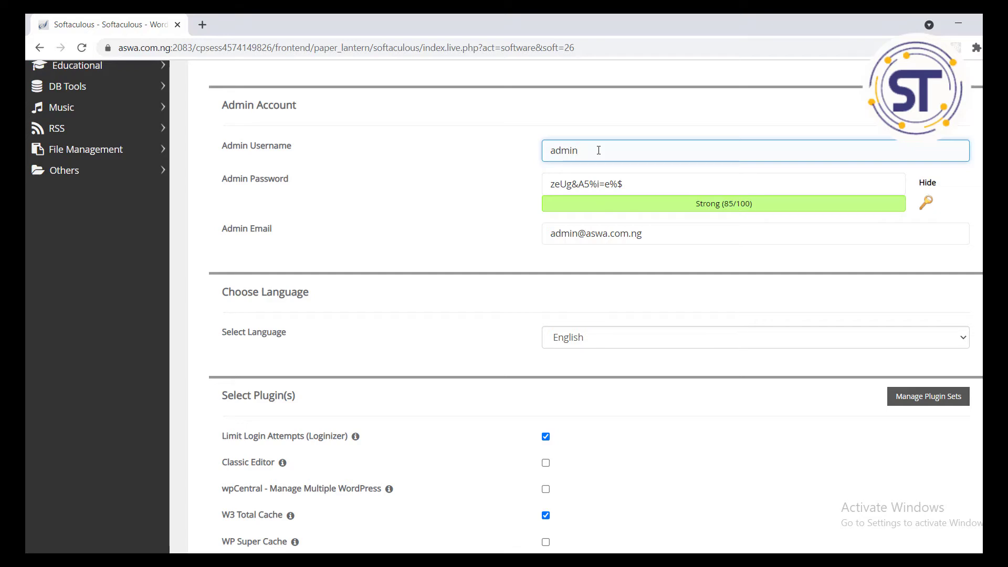
left_click(631, 189)
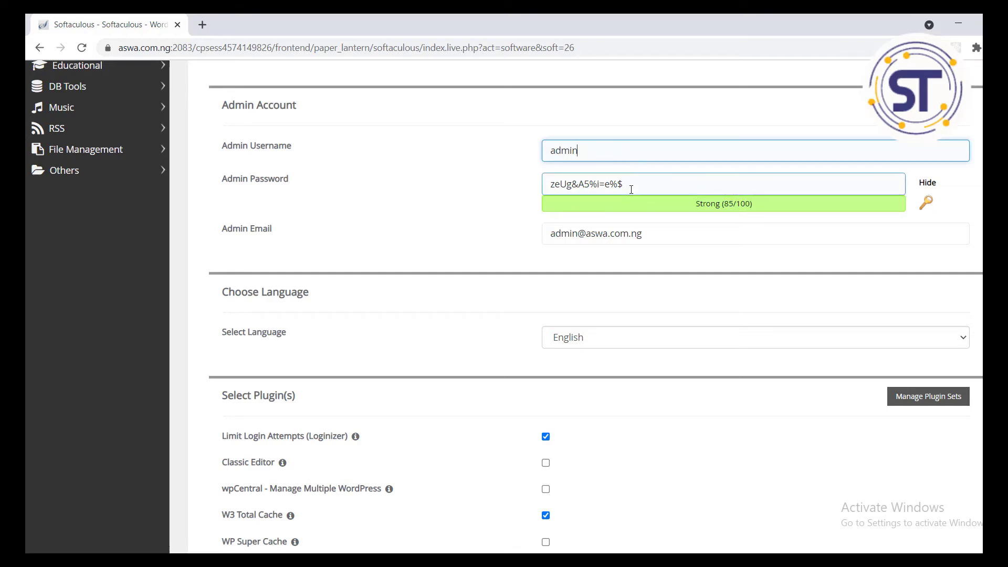
left_click_drag(634, 182, 545, 183)
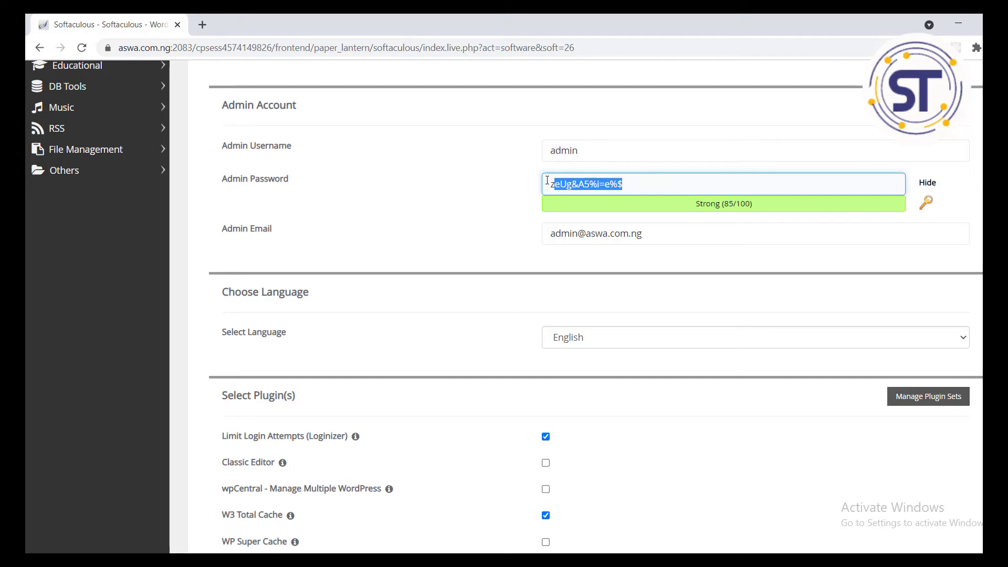
right_click(584, 181)
left_click(617, 205)
Step: Save the copied admin password on a new line in the sticky note
left_click(551, 561)
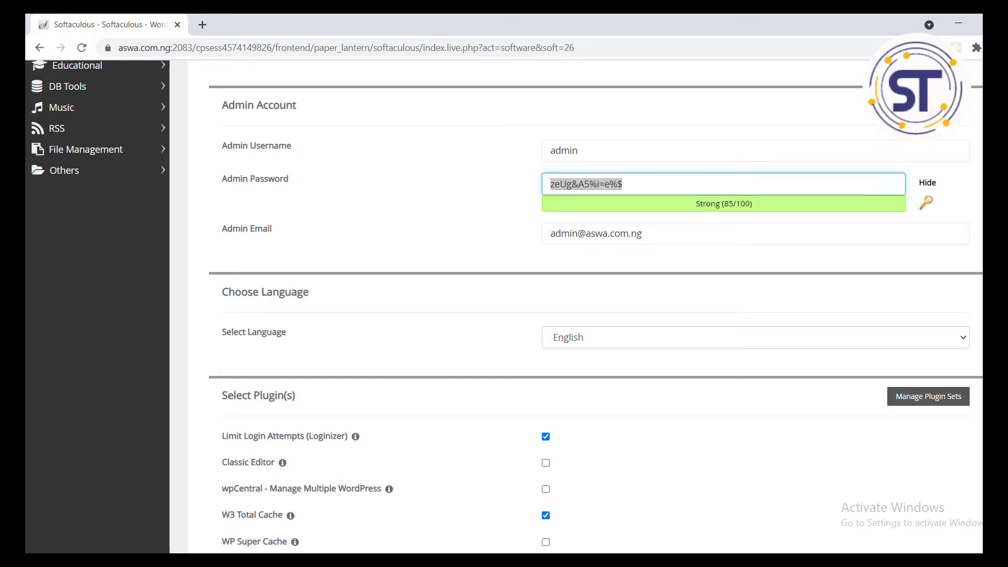
left_click(966, 498)
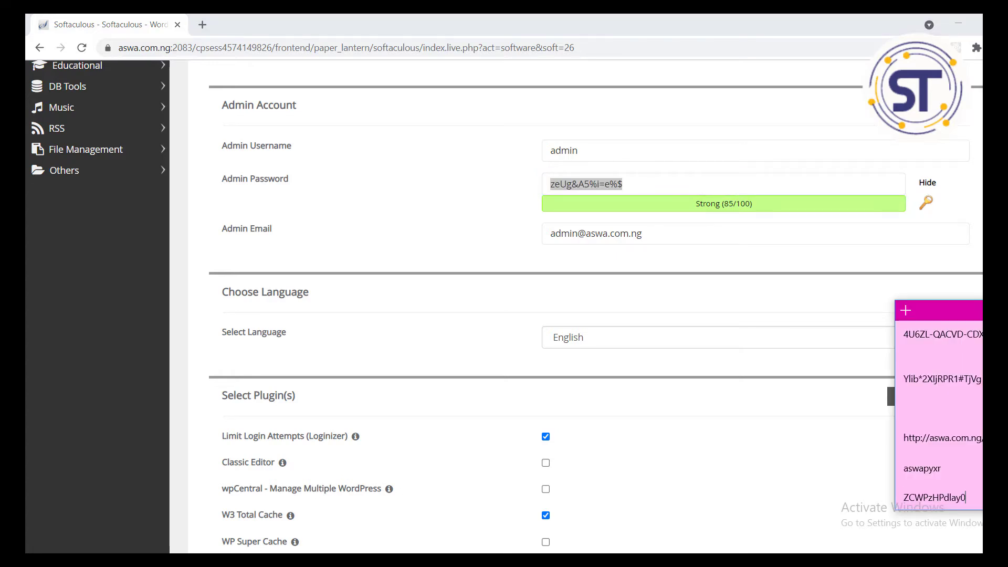
key("Return")
key("Return")
key("Return")
key("Return")
key("Return")
key("Return")
key("Return")
key("Return")
key("Return")
key("Return")
key("Return")
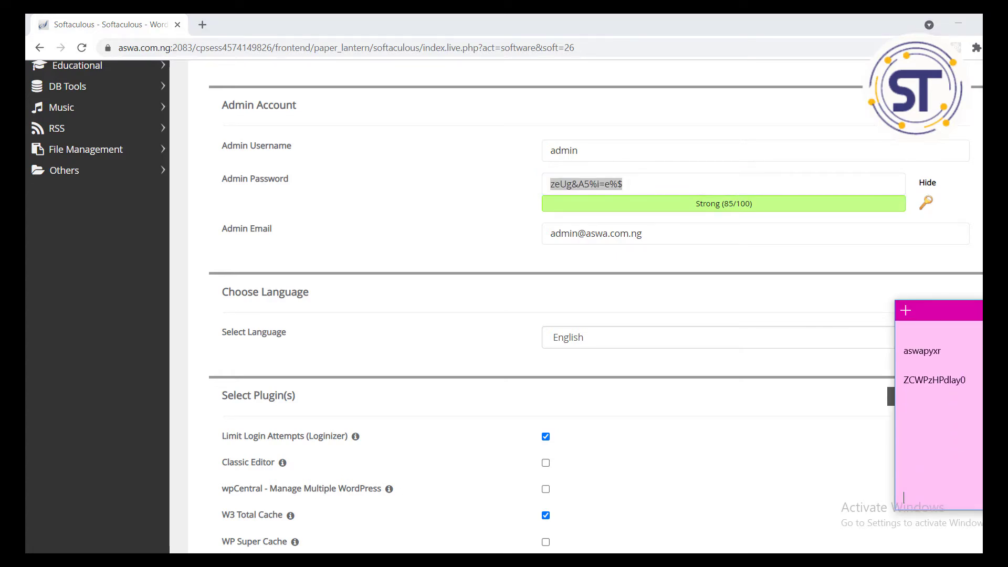
key("Return")
key("Return")
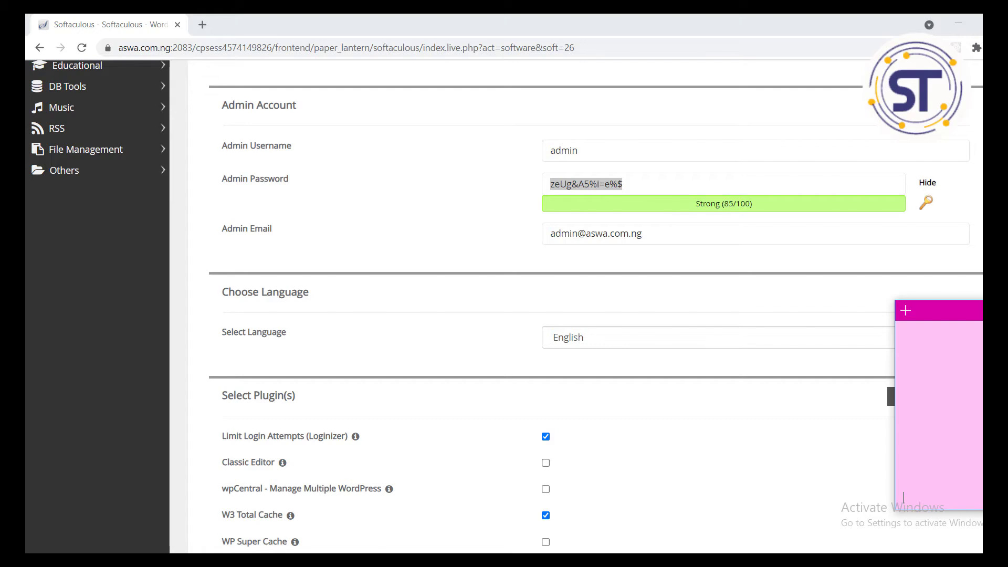
left_click(923, 421)
key("ctrl+v")
Step: Back in the install form, check the admin e-mail field and scroll on to plugins
left_click(552, 260)
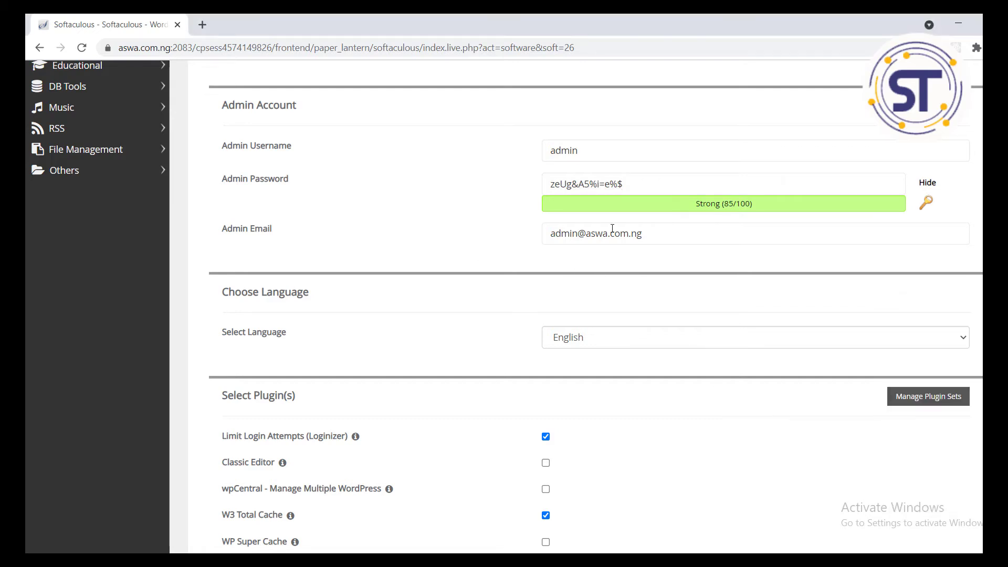
left_click(578, 236)
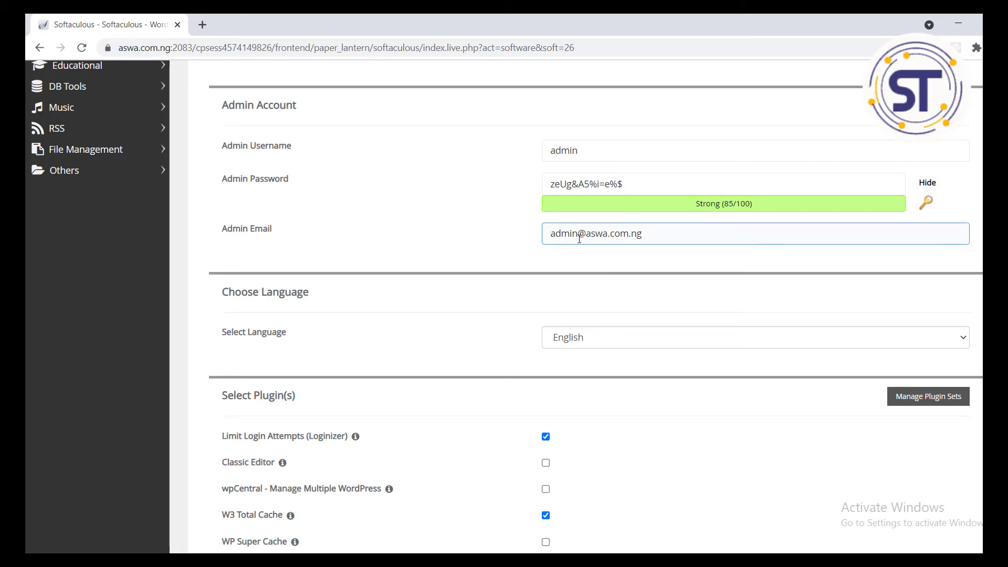
left_click(571, 248)
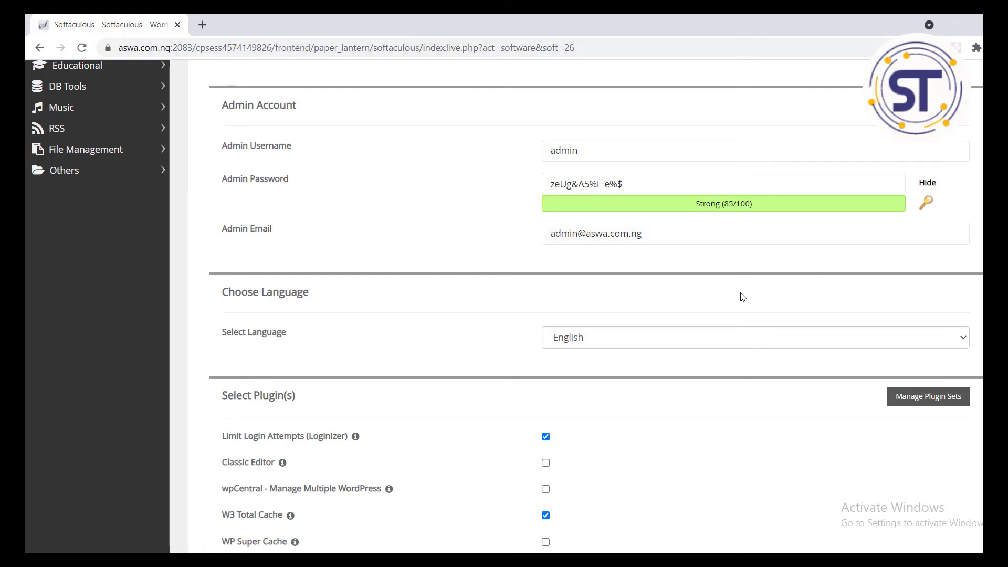
scroll(595, 308, "down", 5)
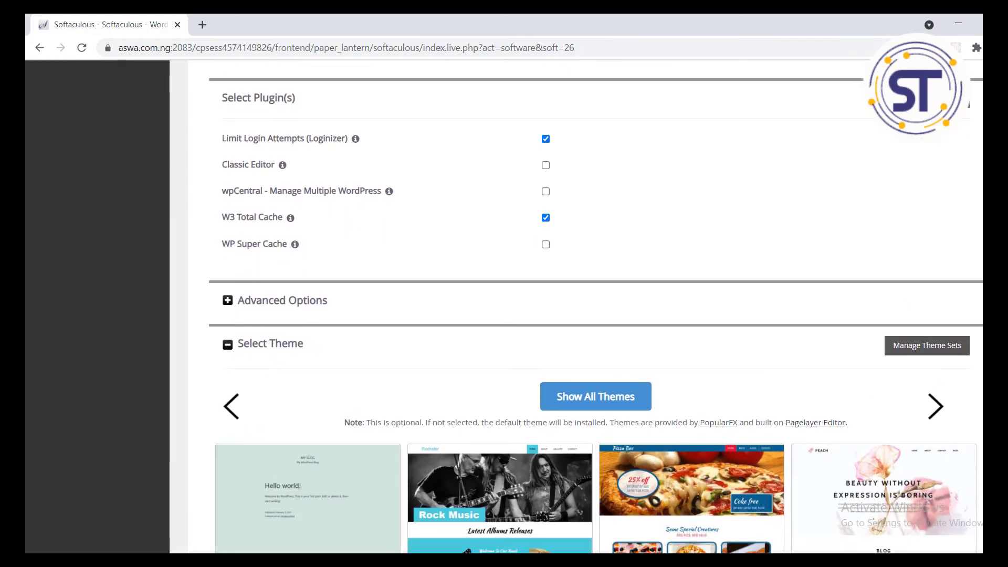
Step: Scroll past the plugin and theme choices to the form's end and start the WordPress install
scroll(595, 308, "up", 6)
scroll(595, 308, "down", 5)
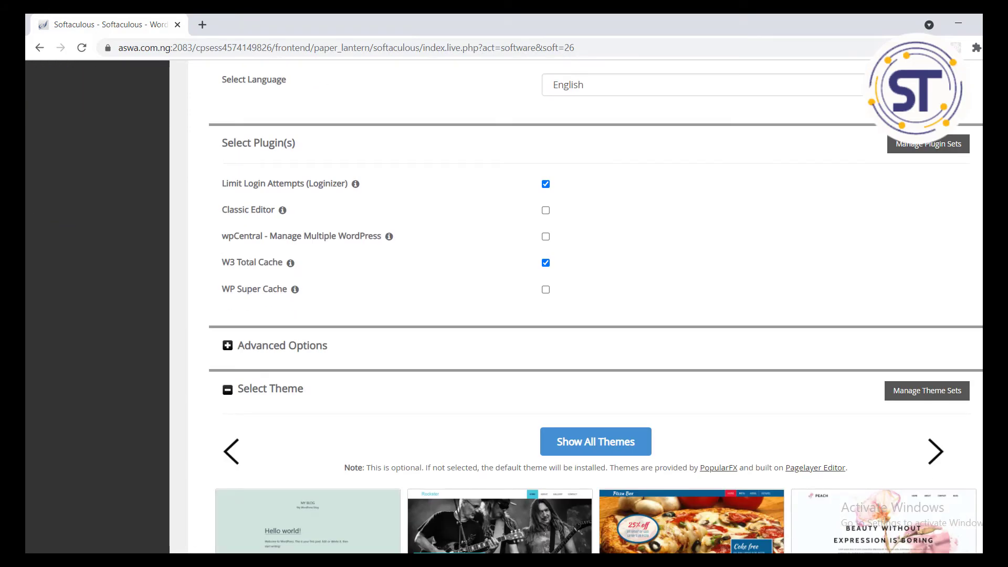
scroll(596, 308, "down", 6)
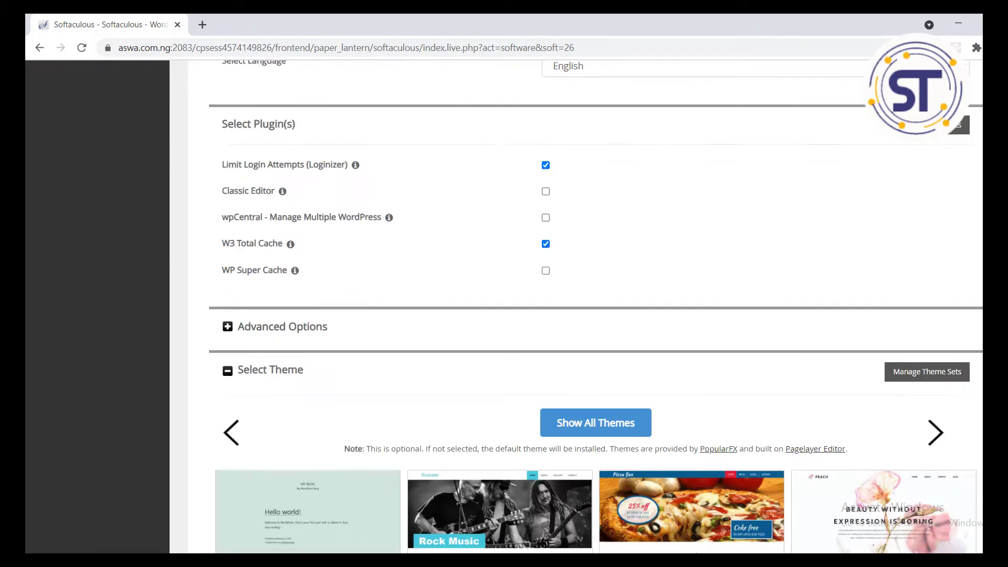
scroll(596, 308, "down", 5)
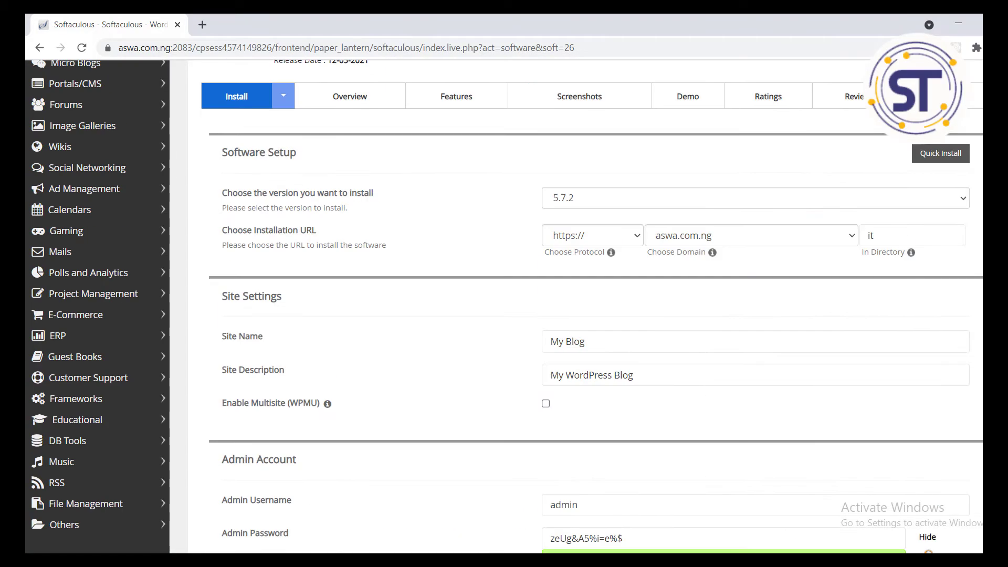
scroll(595, 308, "down", 3)
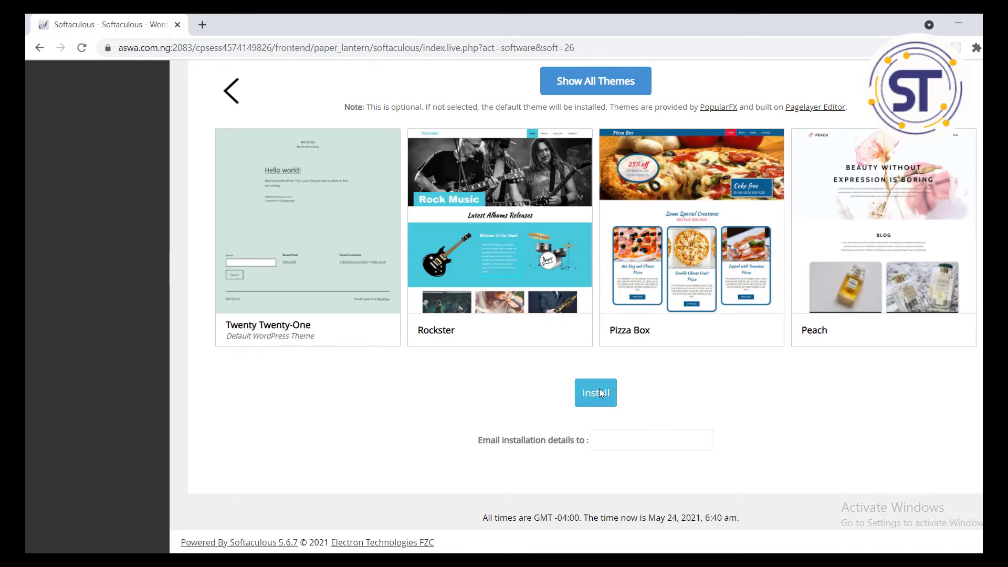
left_click(592, 400)
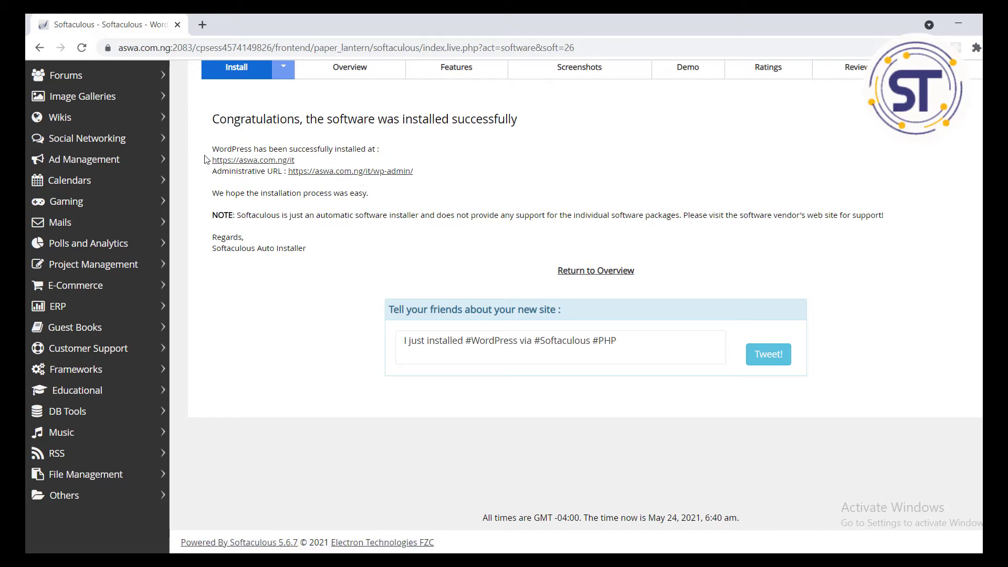
Step: Open the Administrative URL aswa.com.ng/it/wp-admin in a new tab to view the My Blog Dashboard
left_click(351, 171)
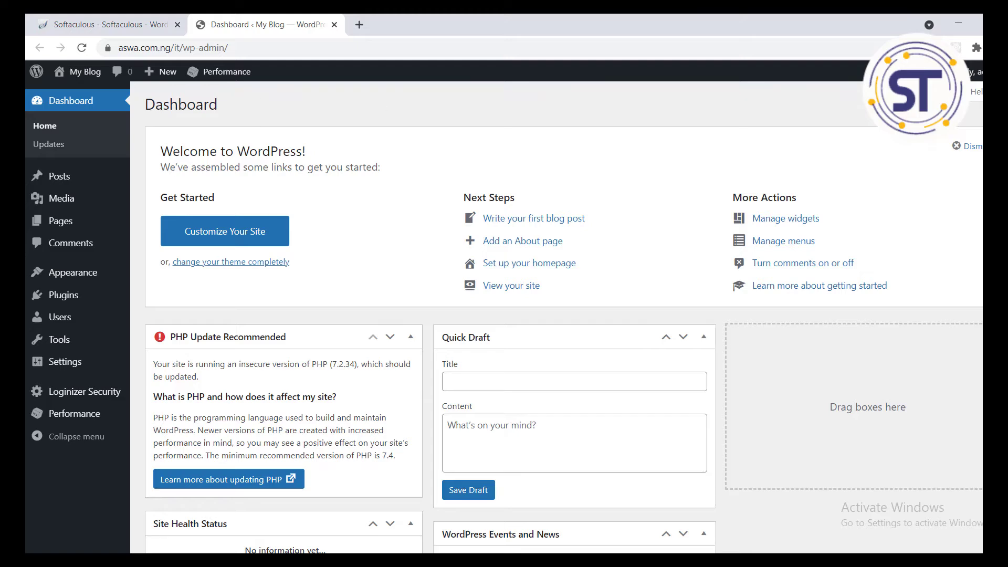
scroll(525, 173, "down", 10)
scroll(315, 194, "up", 10)
mouse_move(65, 288)
mouse_move(971, 72)
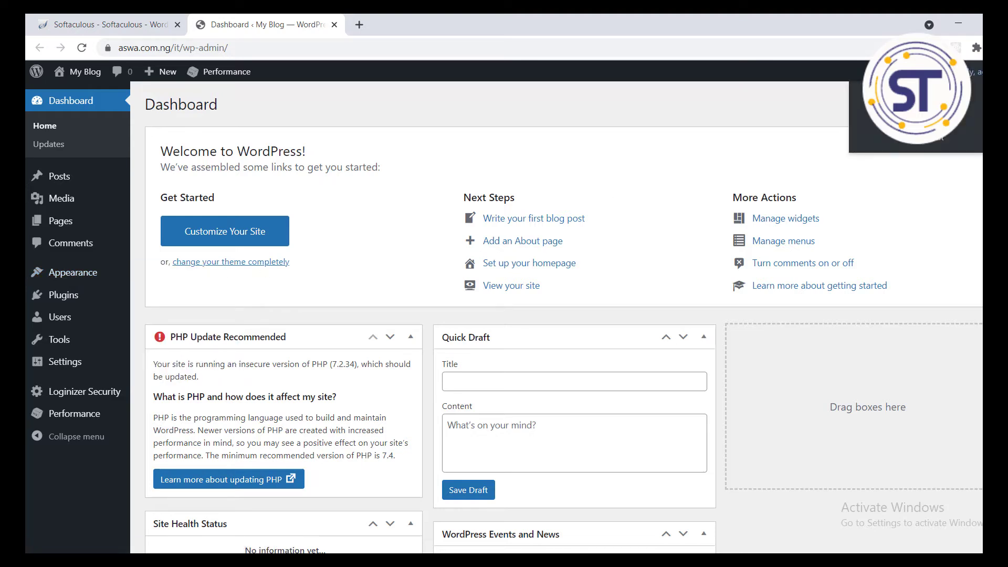
Step: Log out, go back to /it/wp-admin and enter admin as the username
left_click(933, 141)
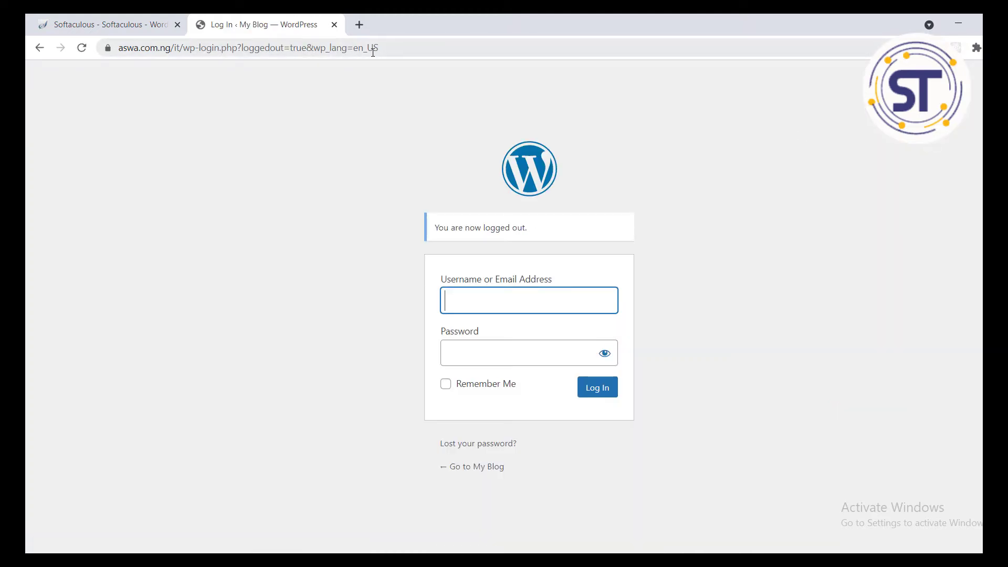
left_click_drag(379, 48, 186, 40)
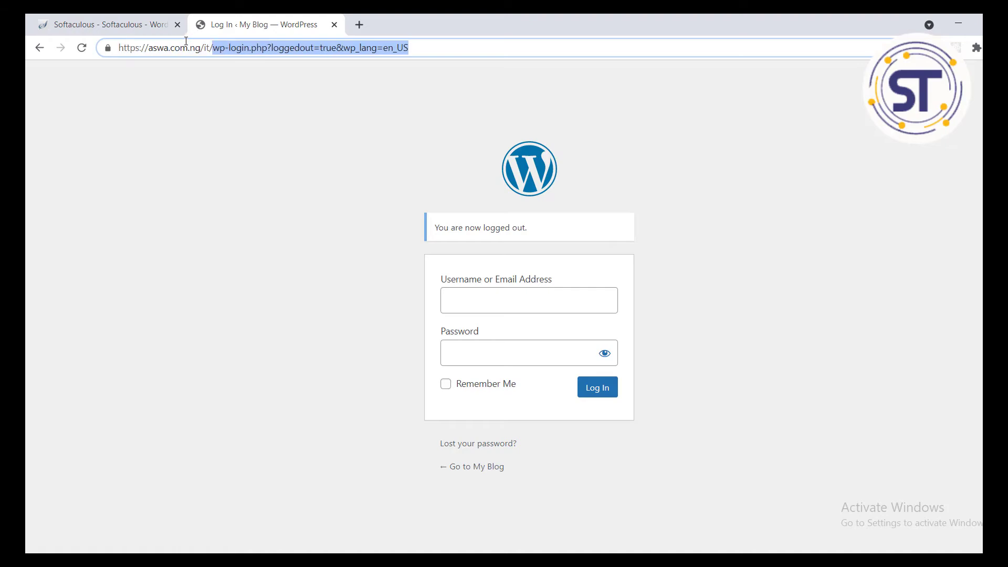
key("BackSpace")
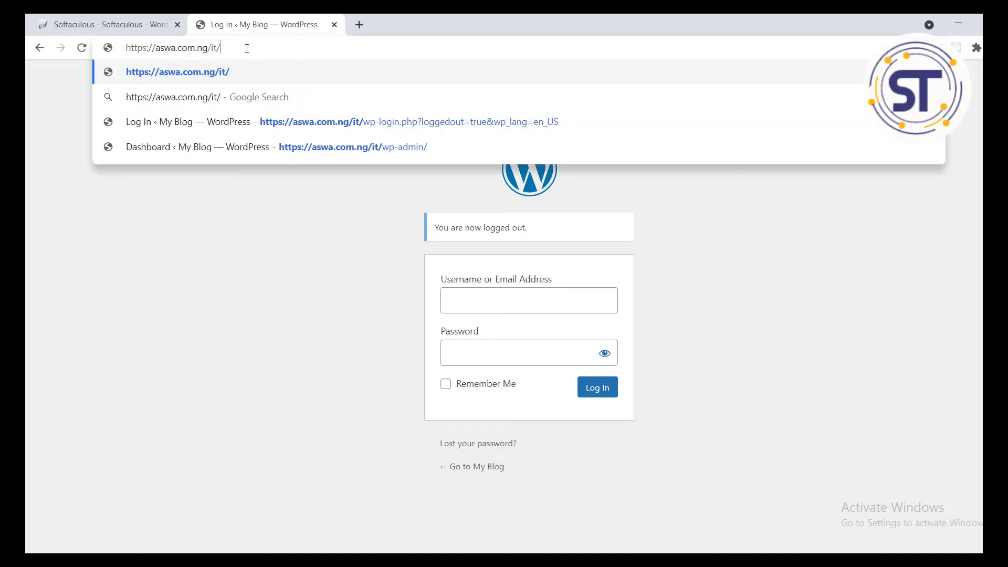
left_click(308, 148)
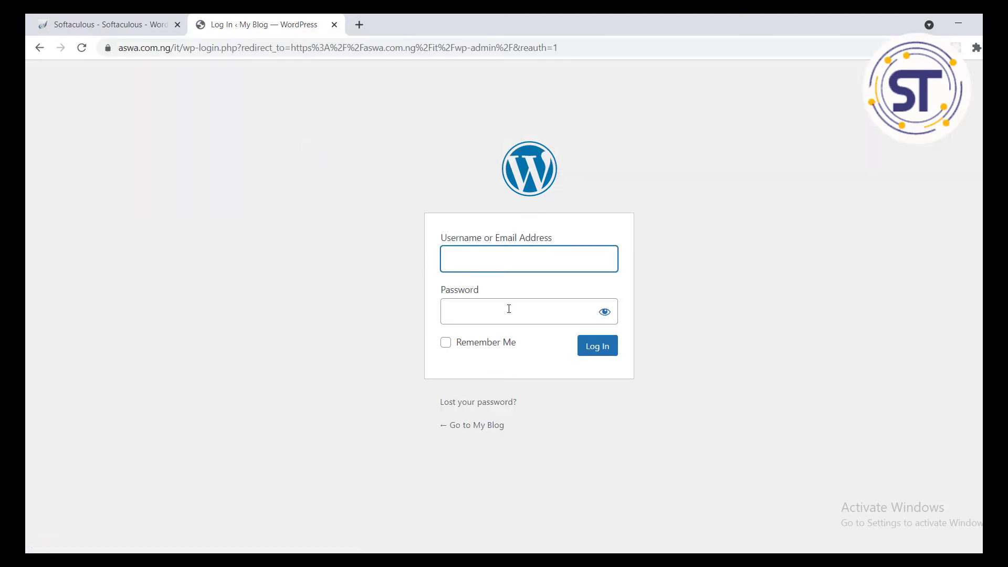
left_click(477, 258)
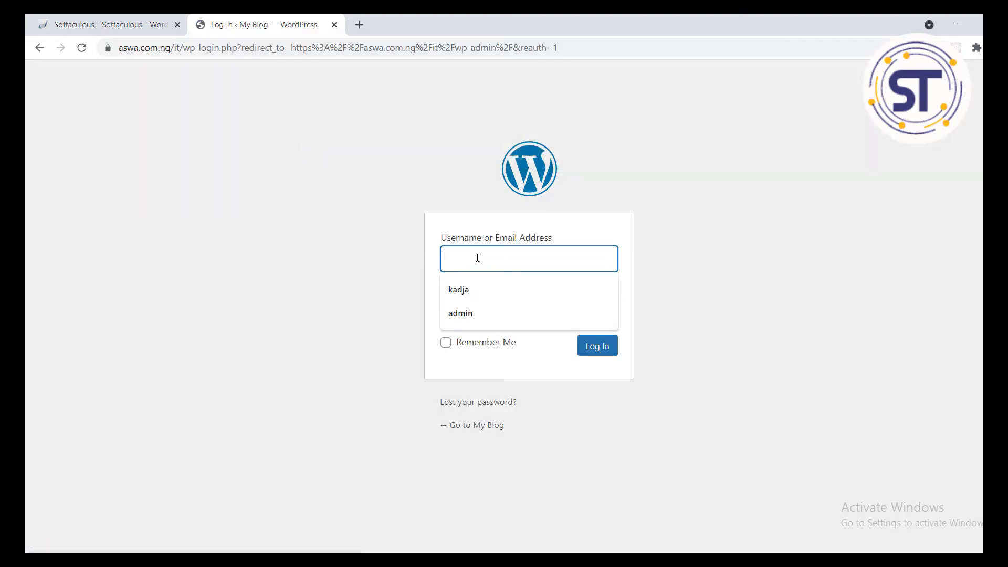
left_click(490, 307)
Step: Copy the saved admin password from the sticky note, paste it in and log in
key("alt+Tab")
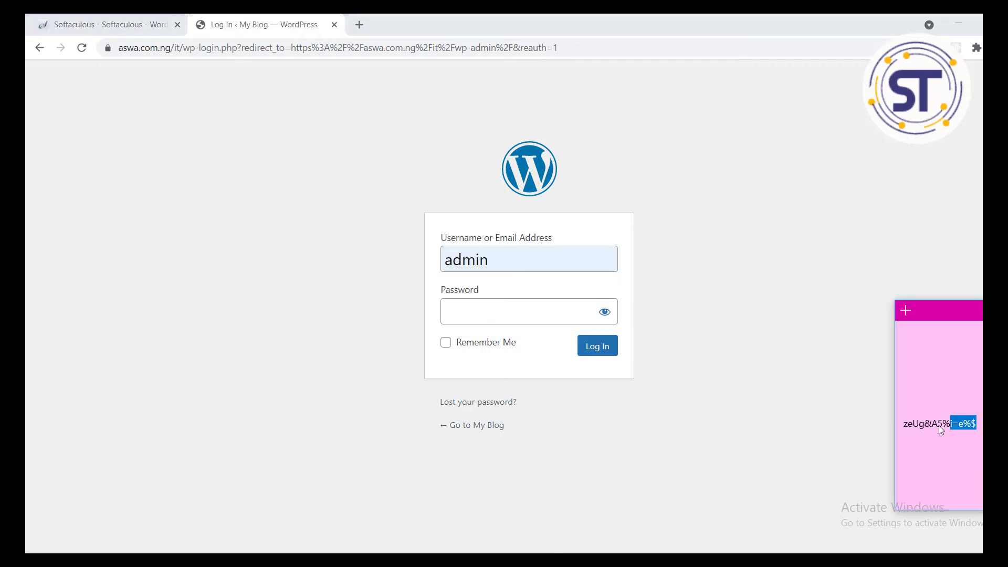
left_click_drag(939, 428, 907, 428)
right_click(927, 426)
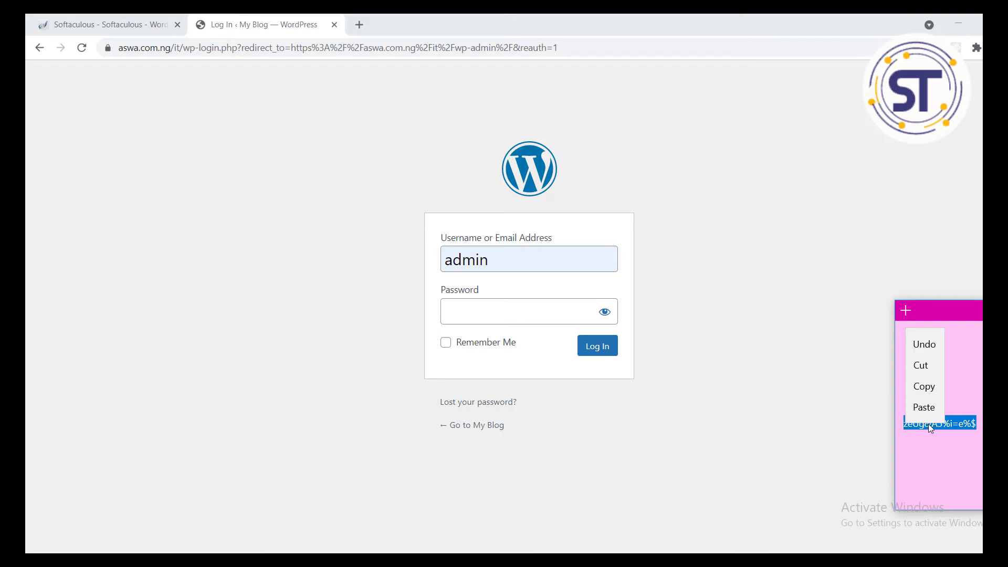
left_click(925, 394)
left_click(423, 299)
left_click(452, 310)
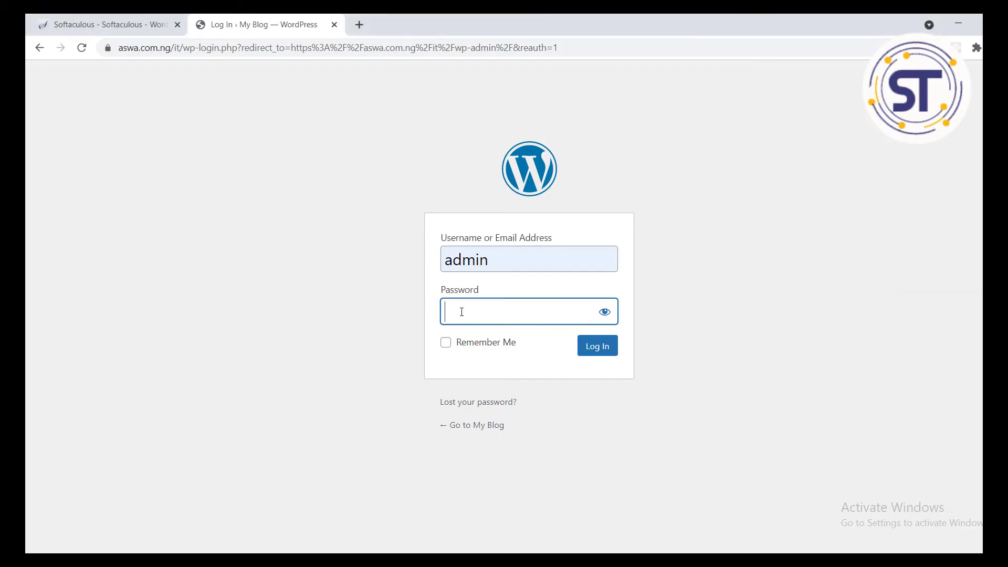
right_click(461, 311)
left_click(523, 374)
left_click(604, 347)
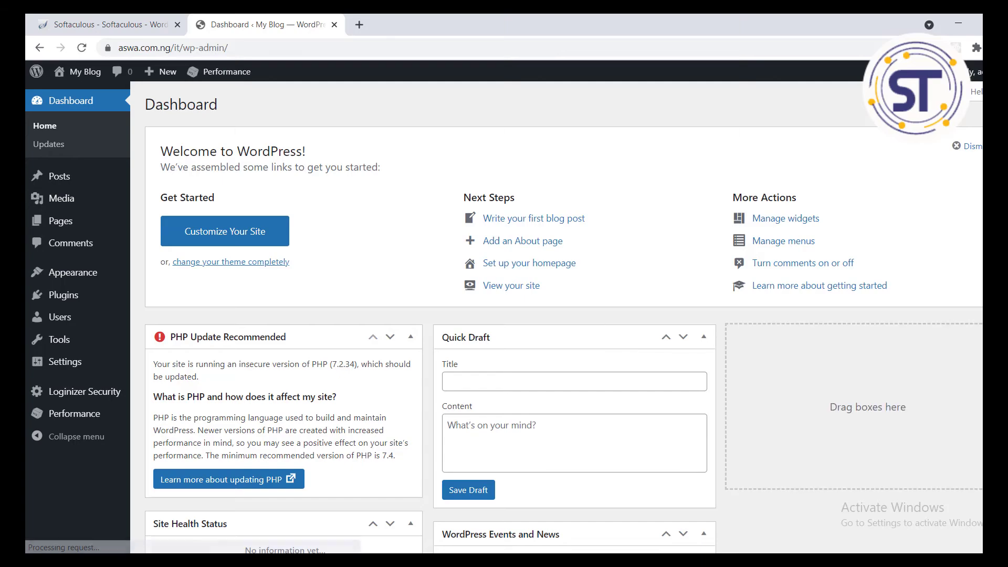
Step: Check the Dashboard and the Softaculous success tab, then log out via Howdy, admin
scroll(225, 222, "down", 8)
scroll(225, 222, "up", 8)
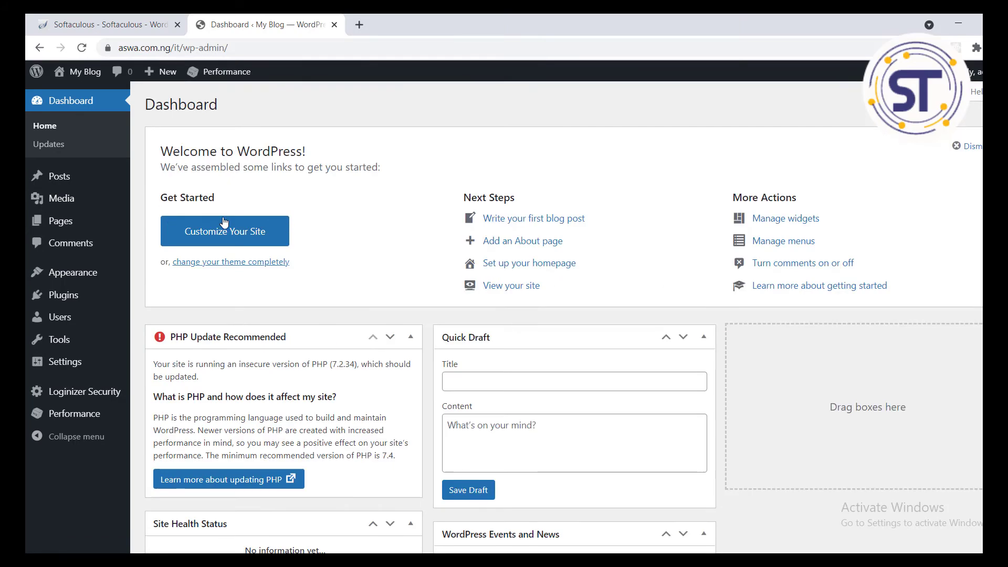
scroll(224, 223, "down", 8)
scroll(224, 222, "up", 6)
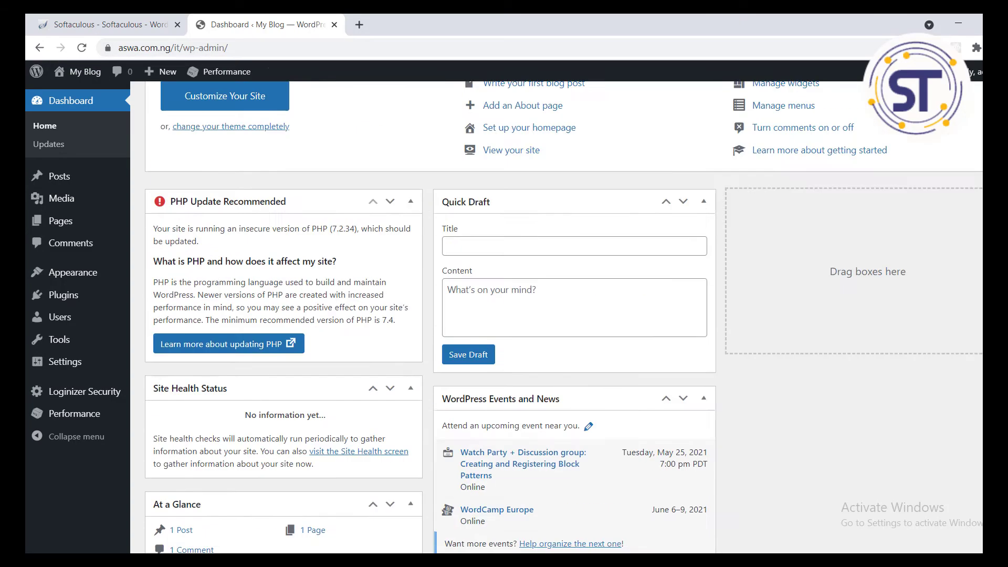
scroll(540, 236, "up", 3)
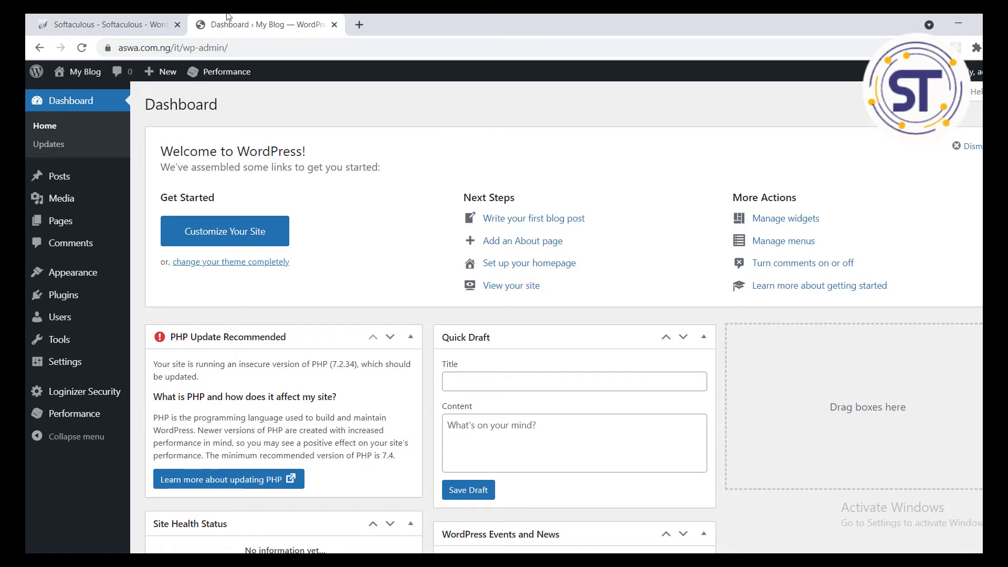
left_click(79, 22)
left_click(321, 22)
left_click(943, 151)
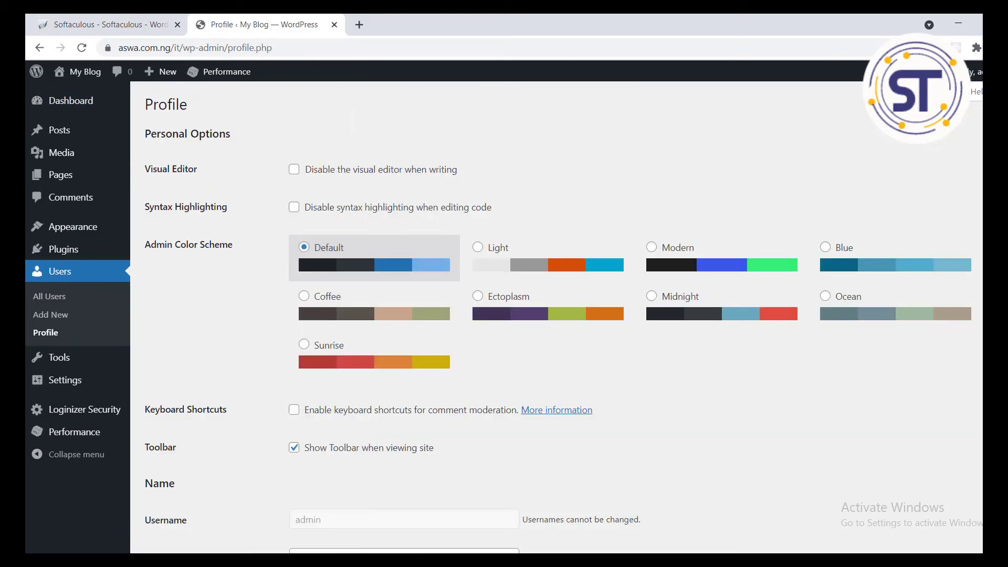
mouse_move(974, 72)
left_click(935, 138)
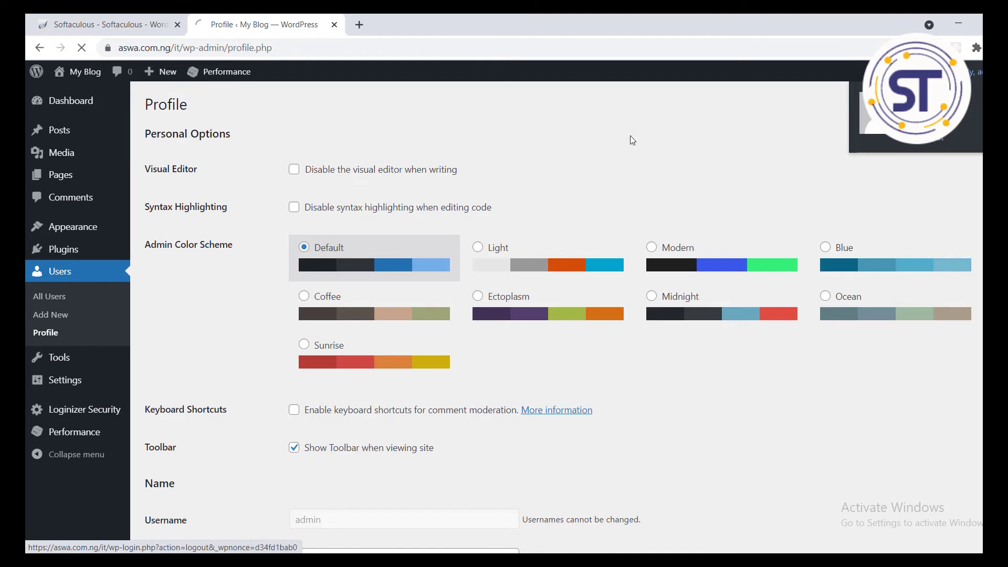
left_click_drag(389, 47, 185, 50)
key("BackSpace")
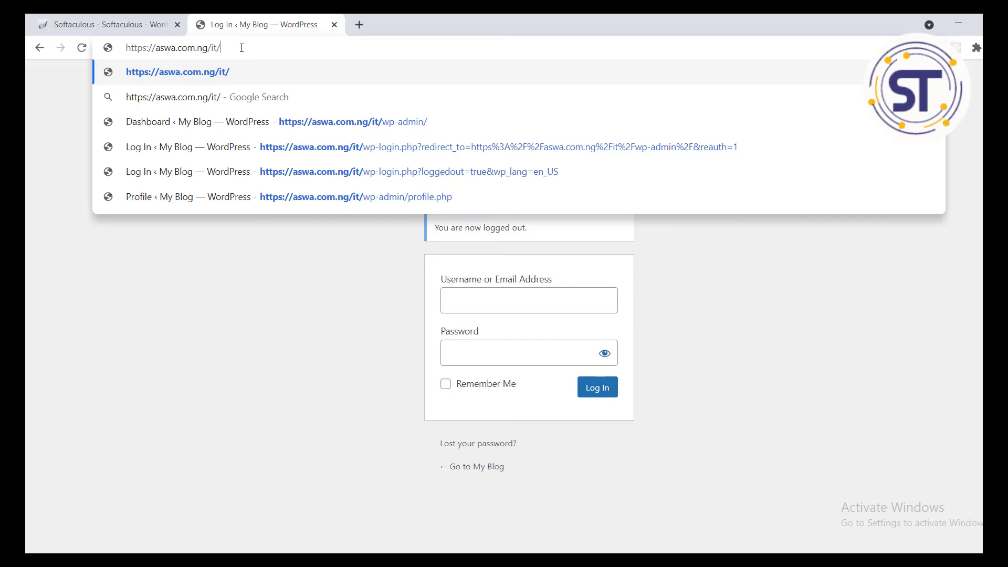
left_click(51, 127)
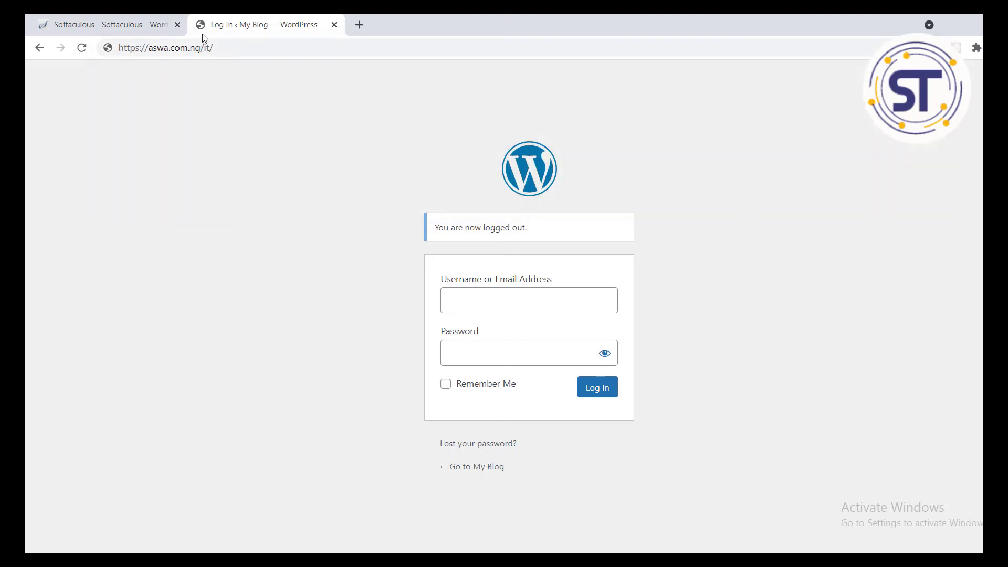
left_click(231, 47)
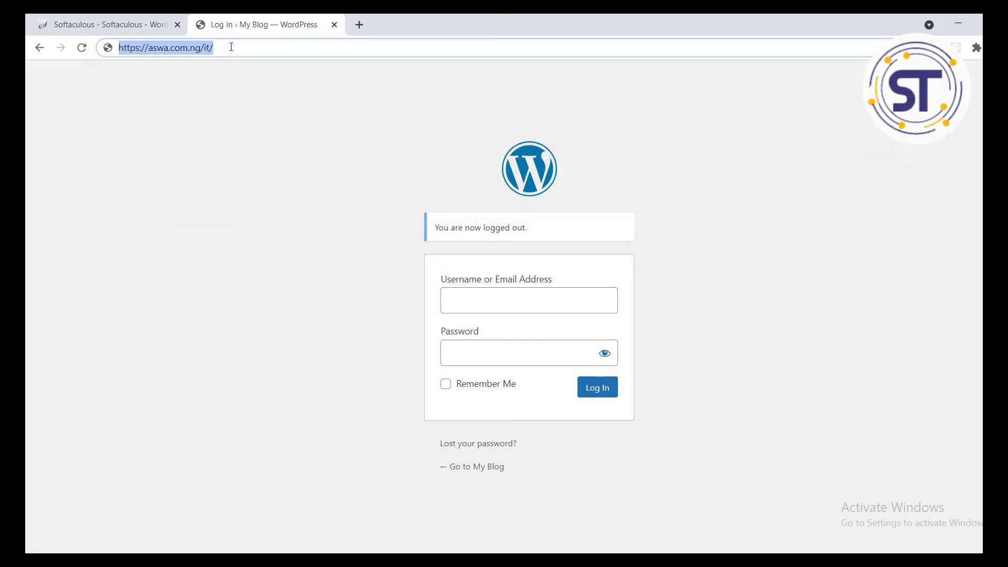
key("Return")
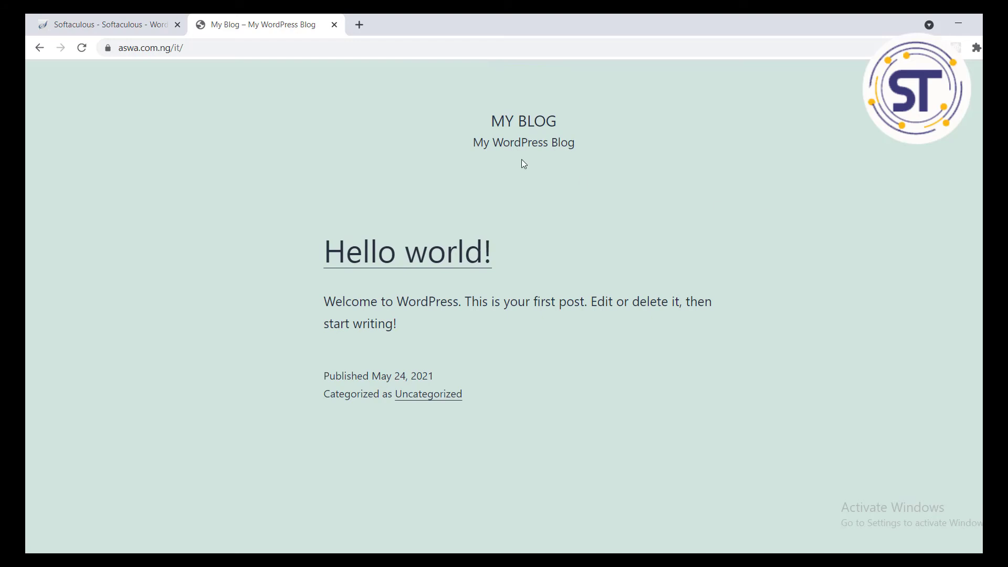
Step: Go to the site's wp-admin login page by appending 'wp' to the address
left_click(259, 48)
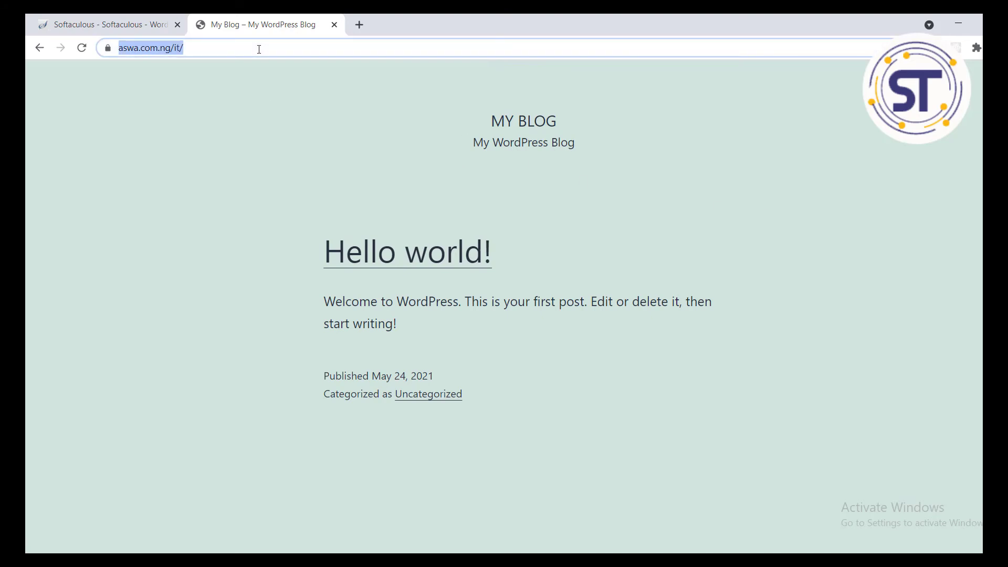
left_click(259, 49)
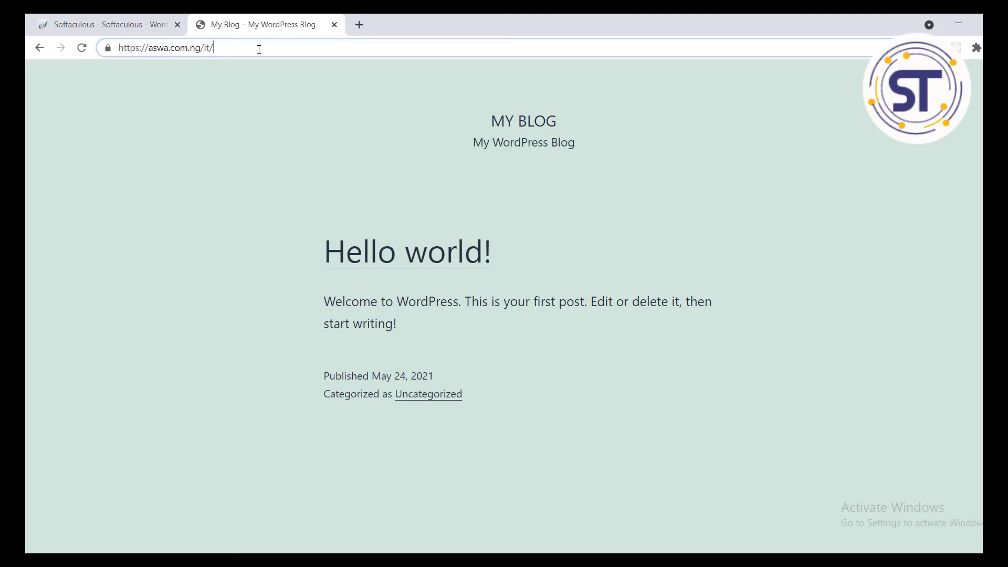
type("wp")
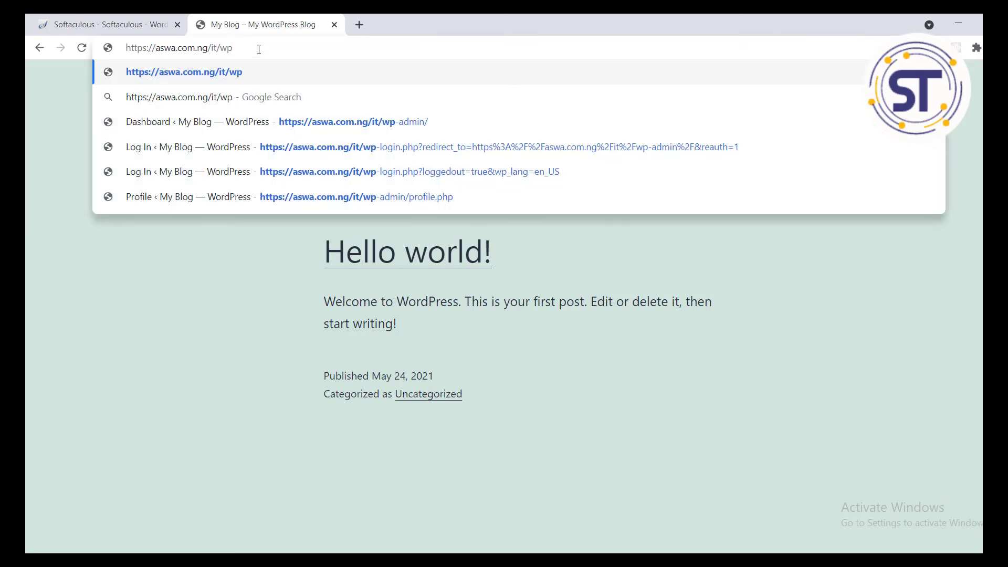
left_click(332, 119)
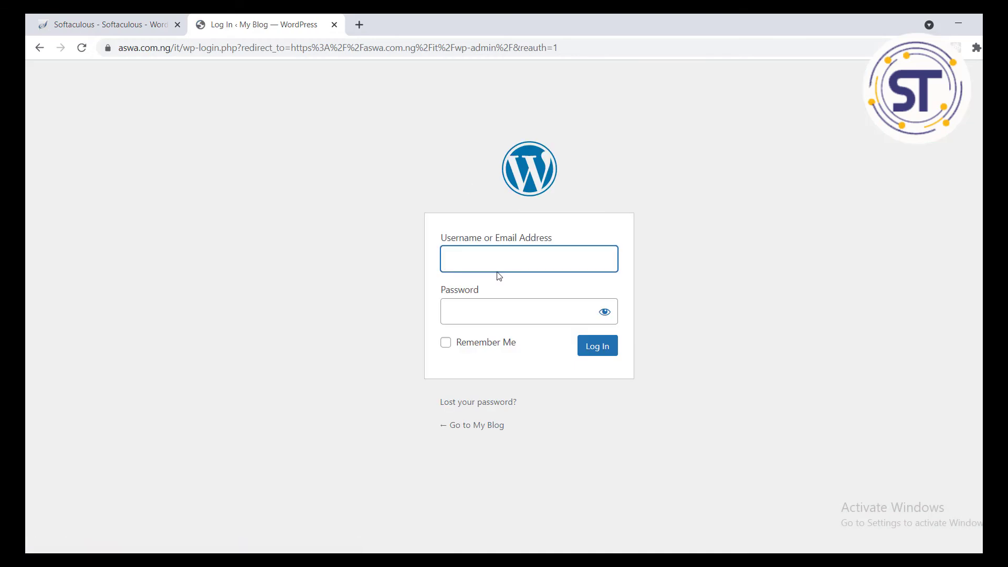
Step: Log in to WordPress with the saved username and the pasted account password
left_click(491, 267)
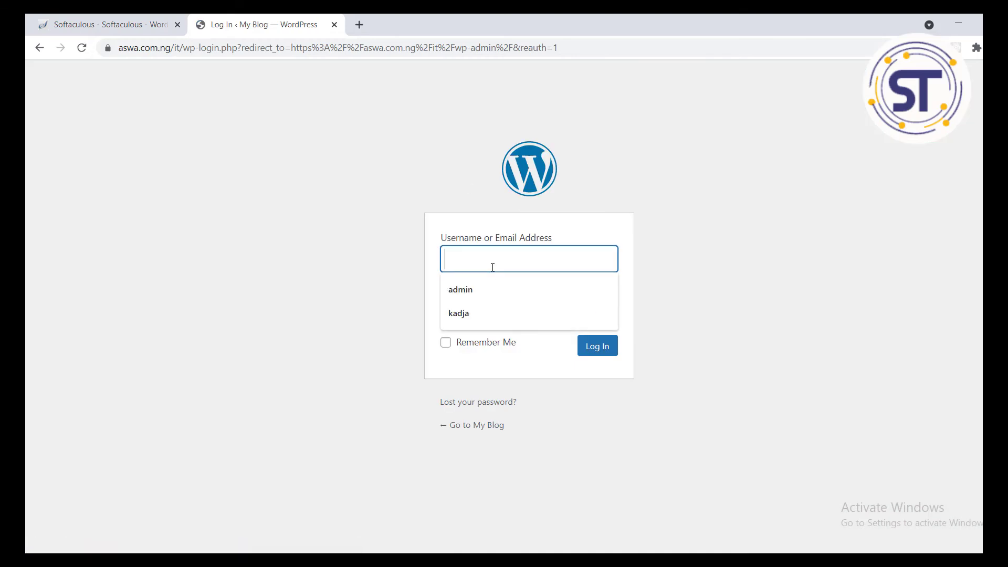
left_click(484, 288)
left_click(487, 314)
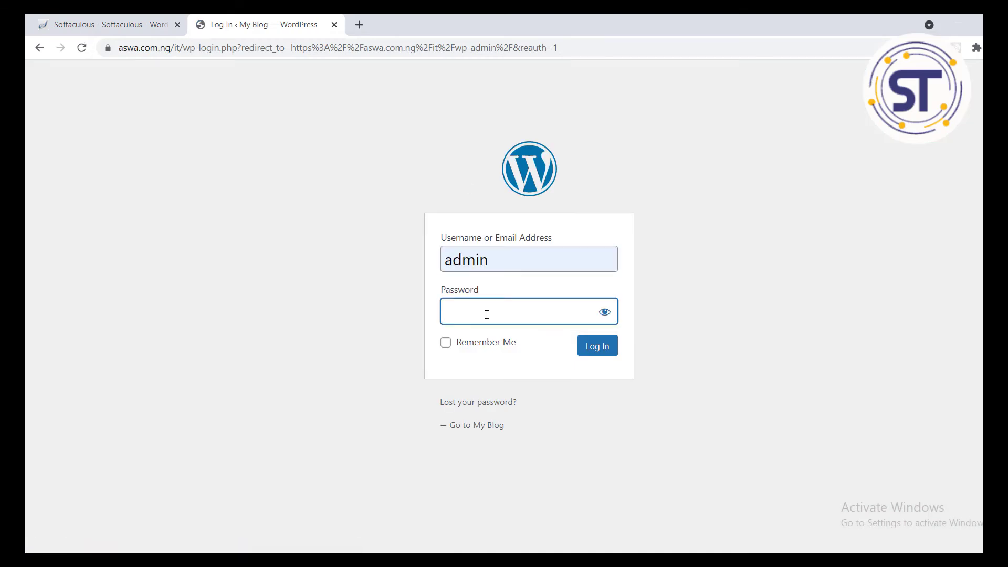
right_click(487, 314)
left_click(544, 380)
left_click(599, 349)
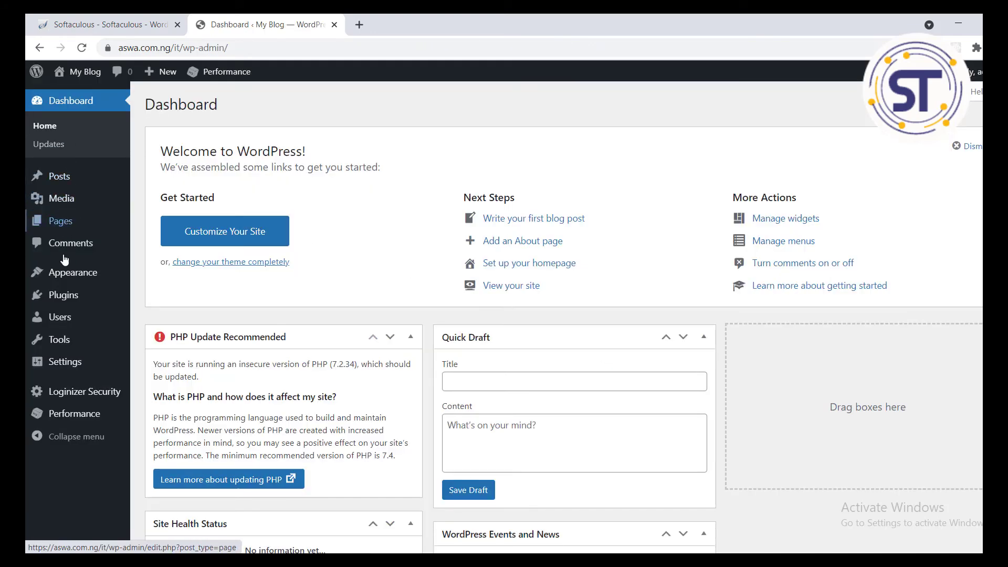
Step: Open Appearance > Customize and go to the Site Identity panel
mouse_move(127, 283)
left_click(153, 297)
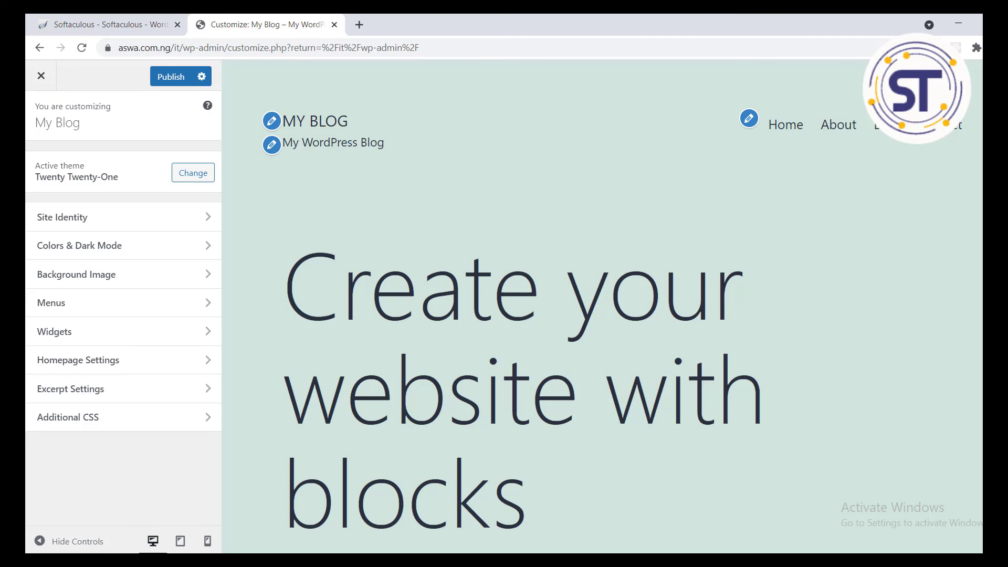
left_click(207, 217)
Step: Change the site title from 'My Blog' to 'Kadja Strategies Ltd'
left_click(120, 222)
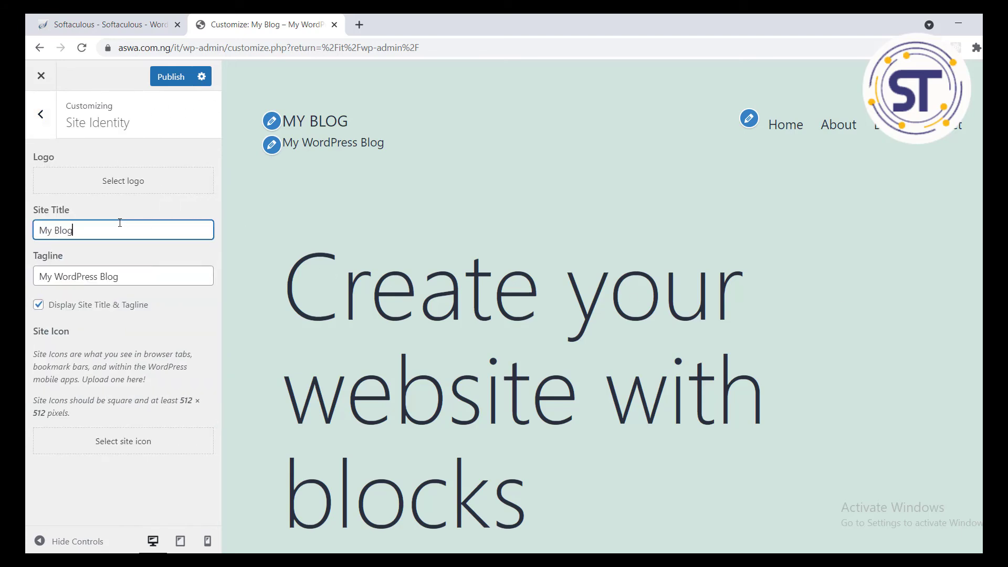
key("BackSpace")
key("BackSpace")
key("BackSpace")
key("BackSpace")
key("BackSpace")
key("BackSpace")
key("BackSpace")
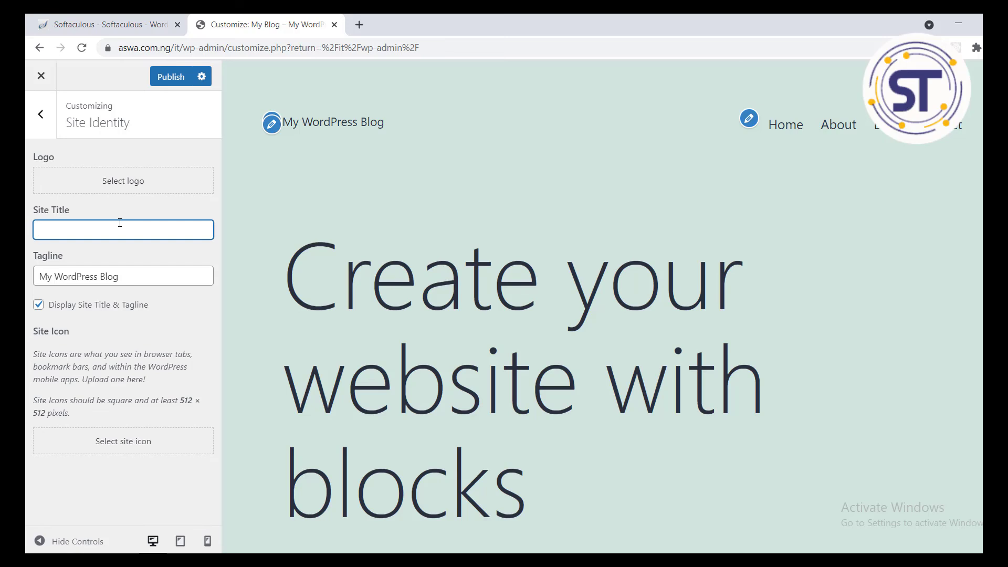
left_click(119, 222)
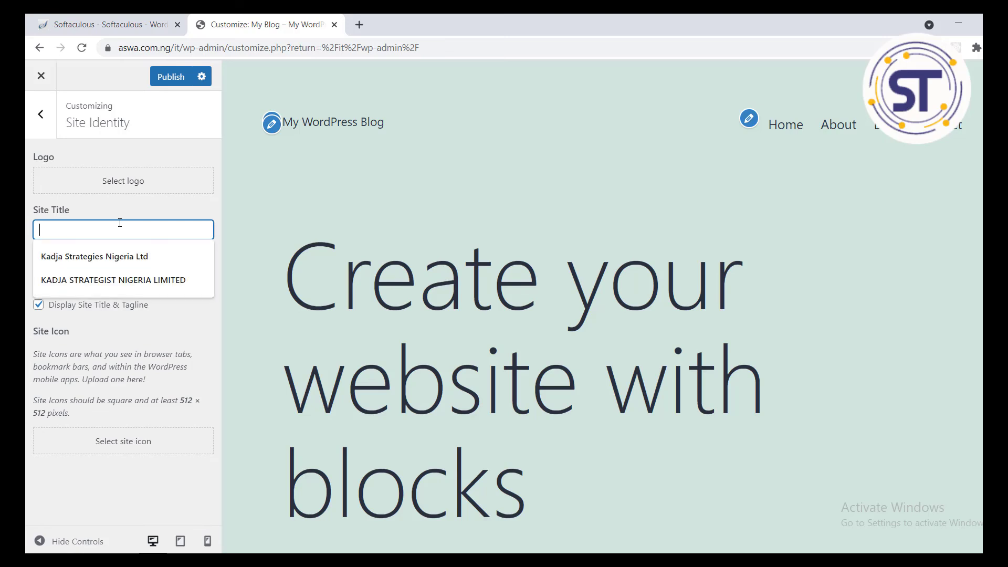
left_click(132, 255)
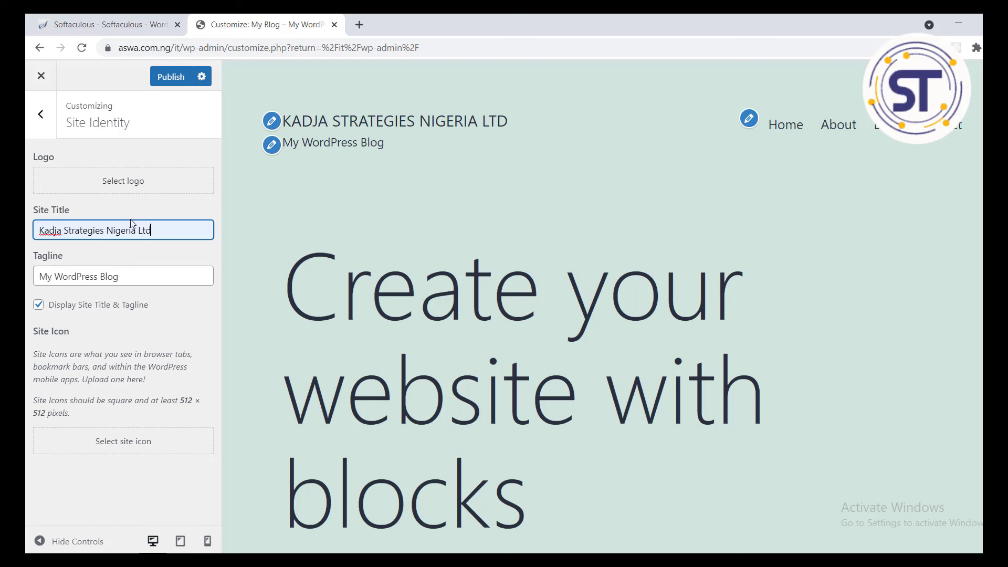
left_click(135, 230)
key("BackSpace")
key("BackSpace")
key("BackSpace")
key("BackSpace")
key("BackSpace")
key("BackSpace")
key("BackSpace")
key("BackSpace")
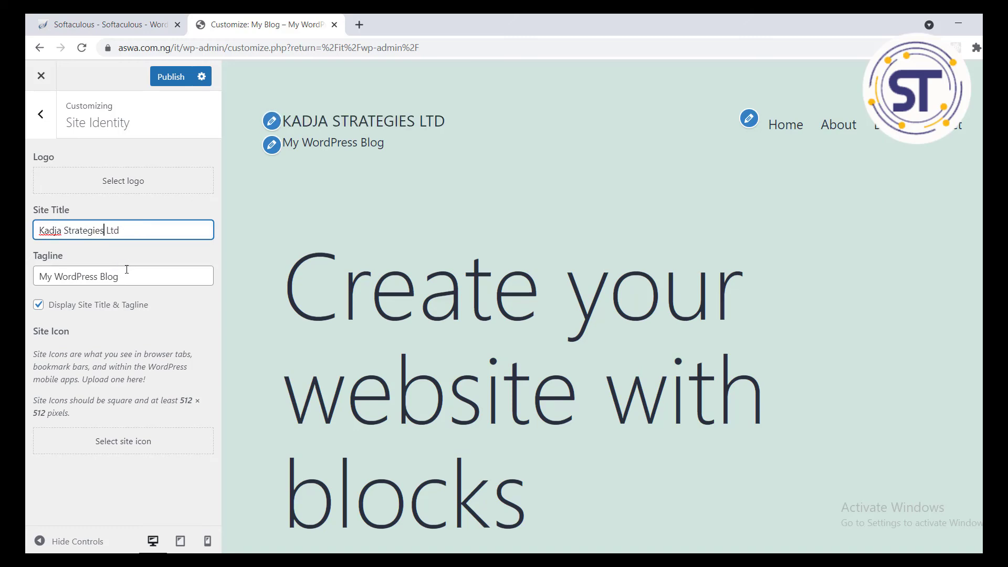
Step: Replace the tagline with 'we offer the big' and publish the changes
left_click_drag(125, 273, 26, 281)
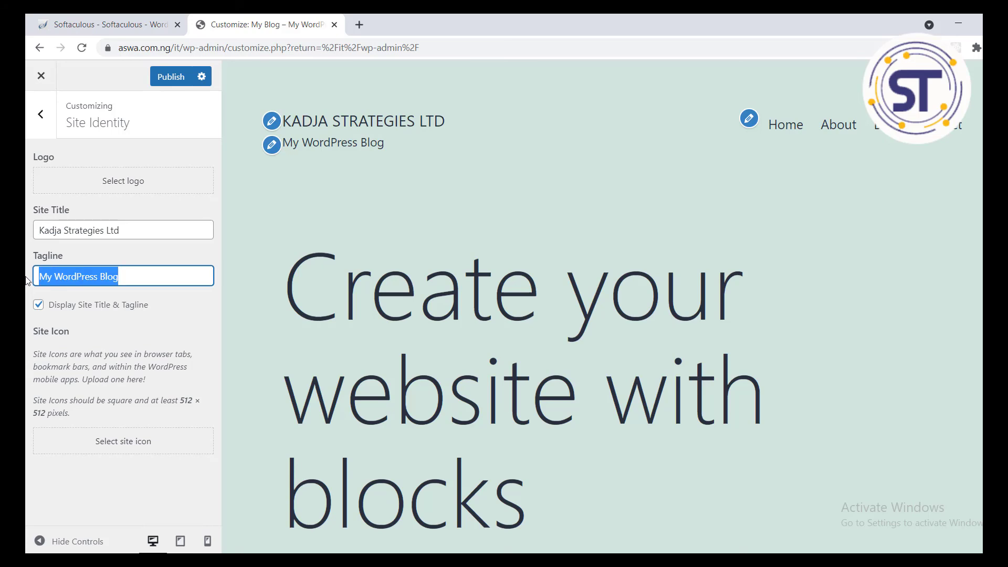
type("we ogffer")
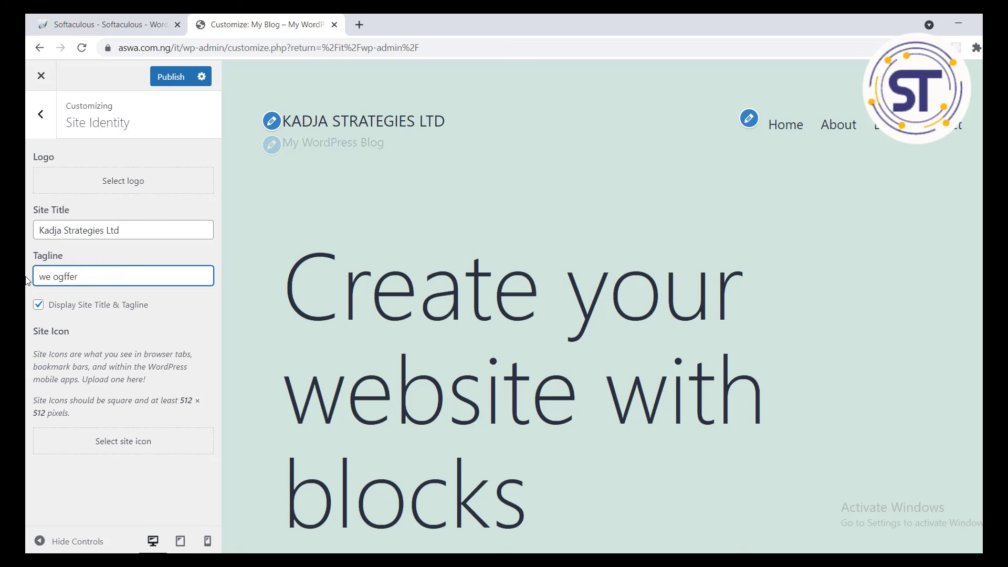
key("BackSpace")
type("ffer")
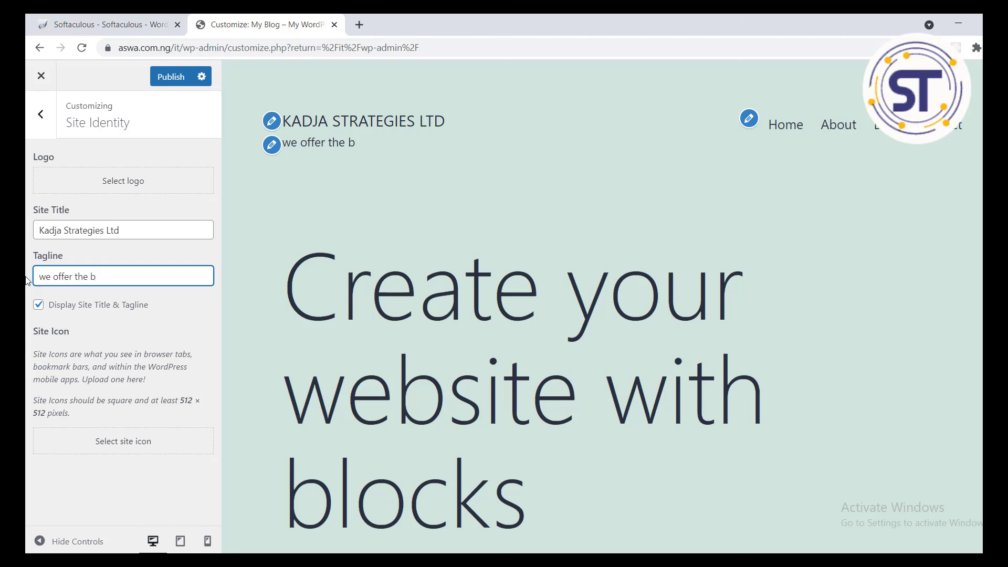
type("the big")
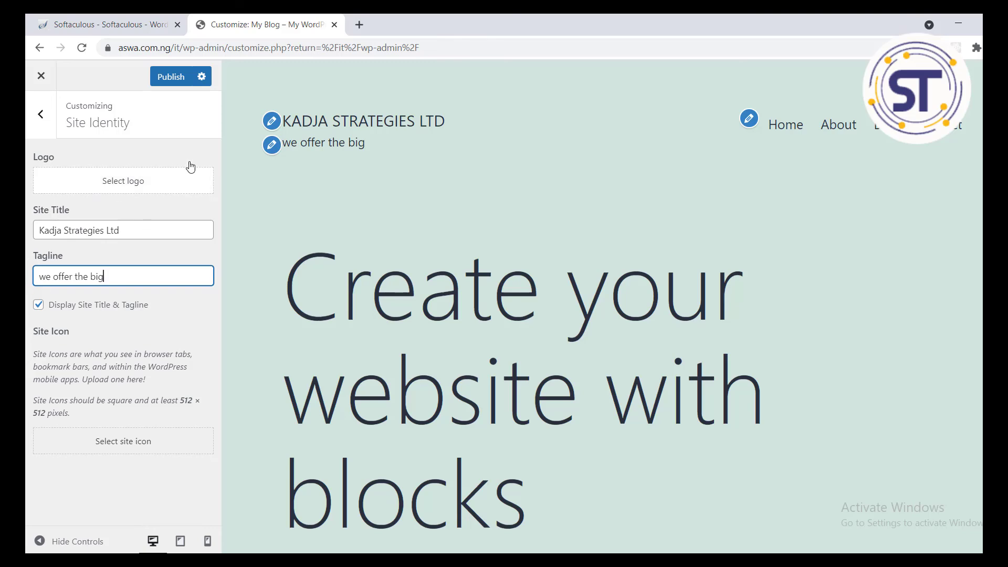
left_click(183, 78)
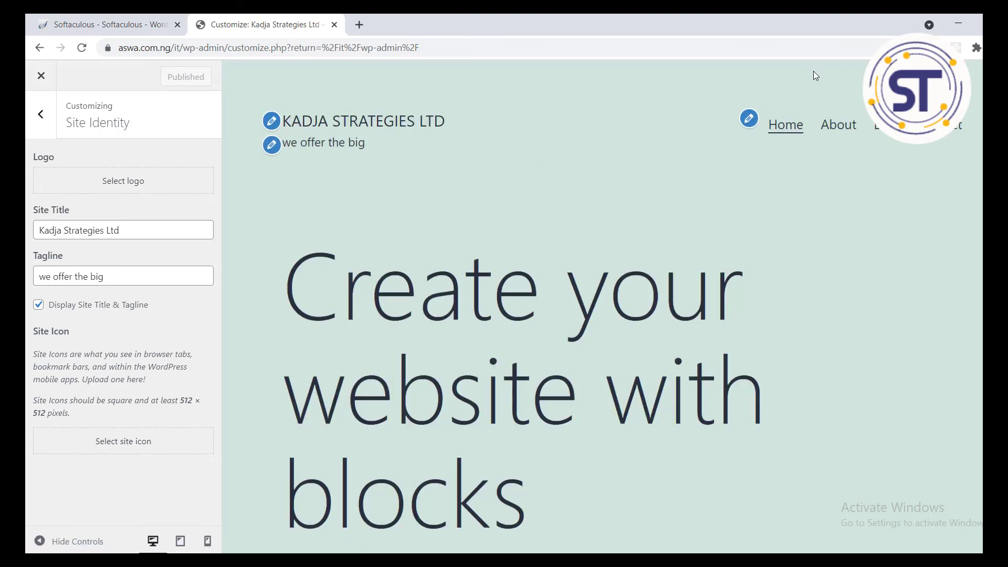
Step: Close the Customizer and log out of the WordPress admin area
left_click(41, 79)
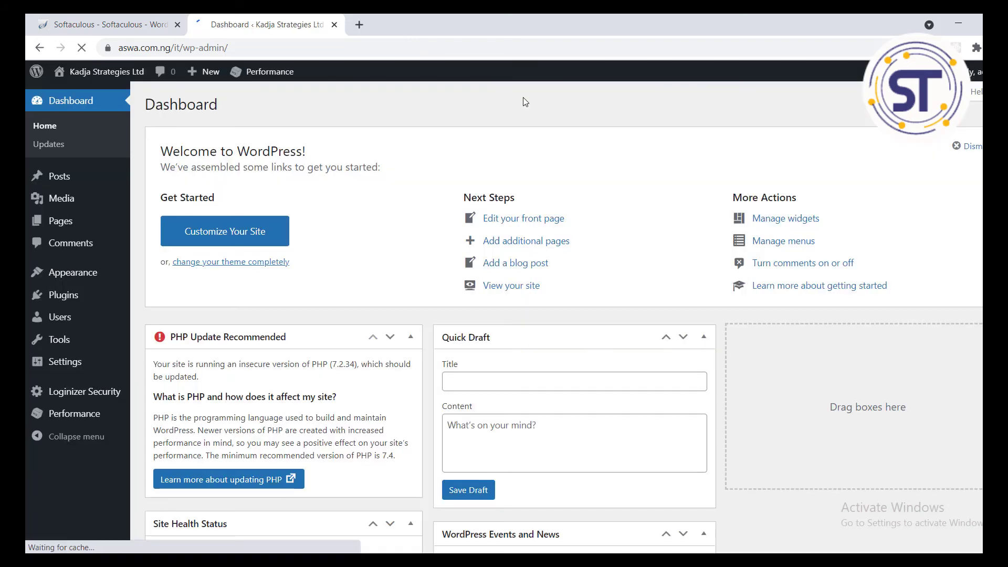
mouse_move(971, 71)
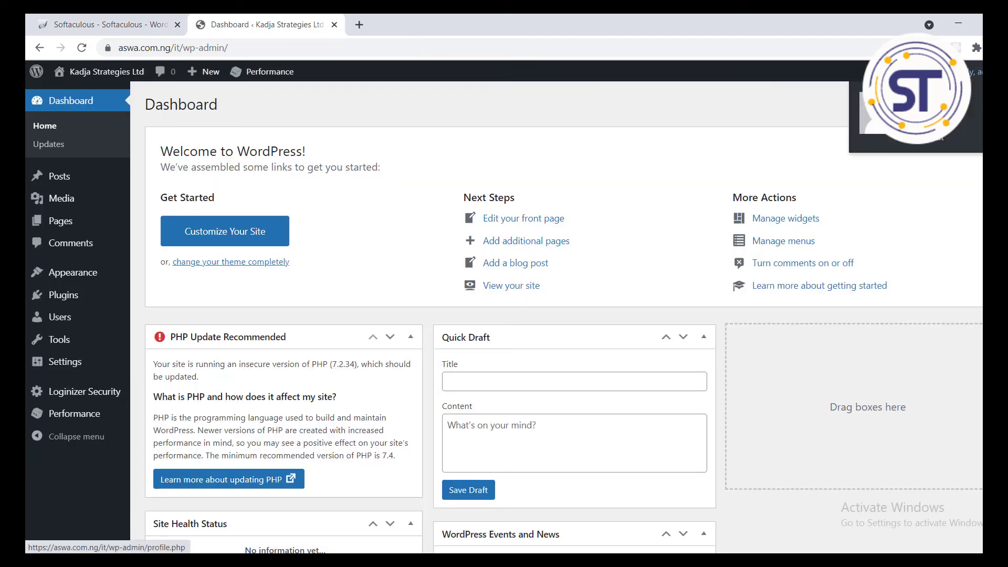
left_click(938, 144)
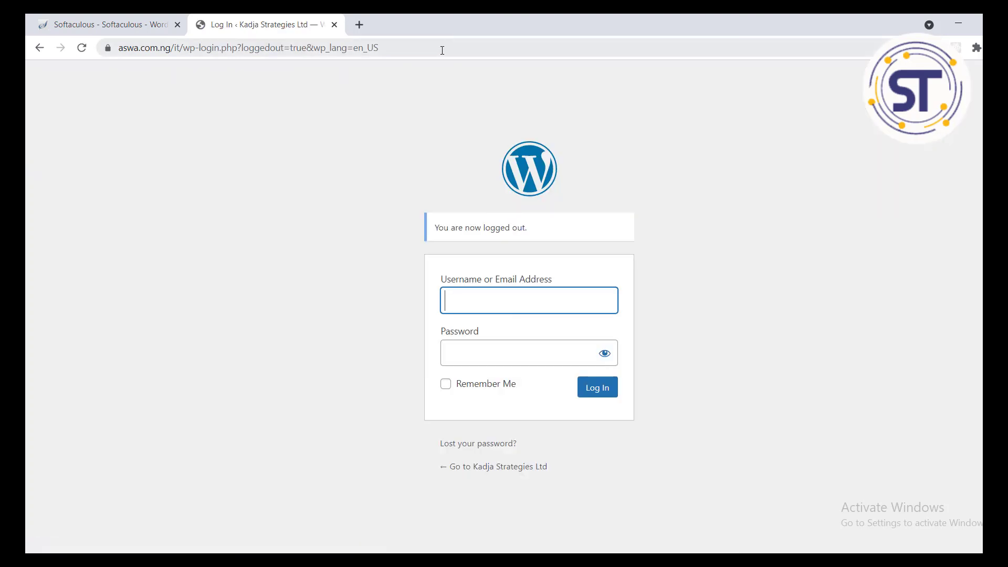
Step: Load the front page at aswa.com.ng/it/ and scroll through it
left_click_drag(442, 51, 185, 46)
key("BackSpace")
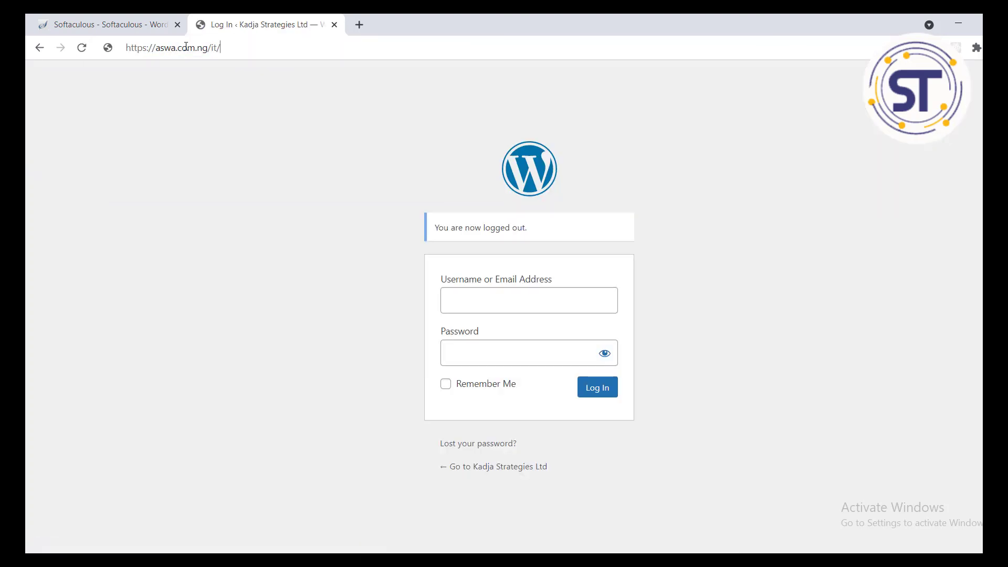
key("Return")
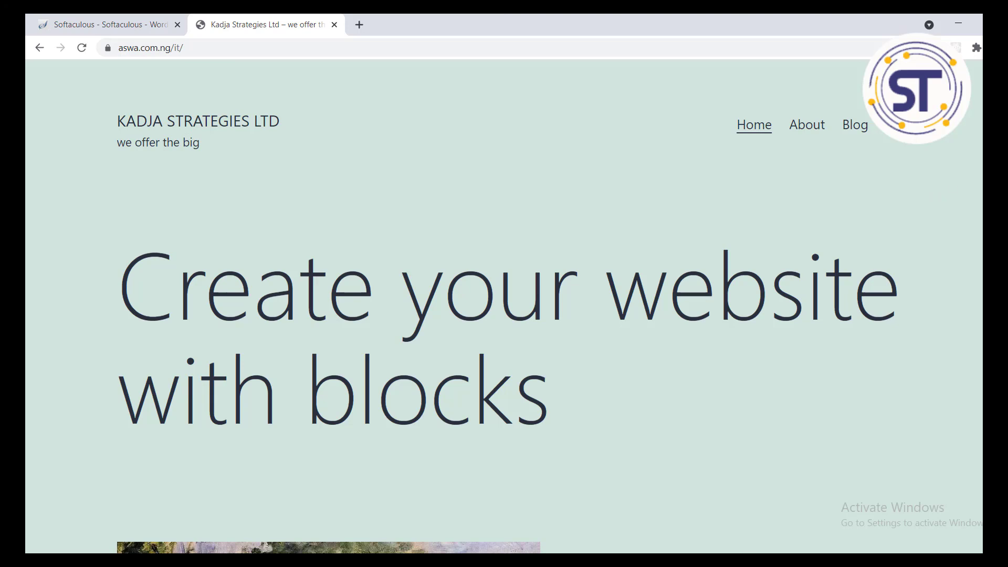
scroll(504, 307, "down", 20)
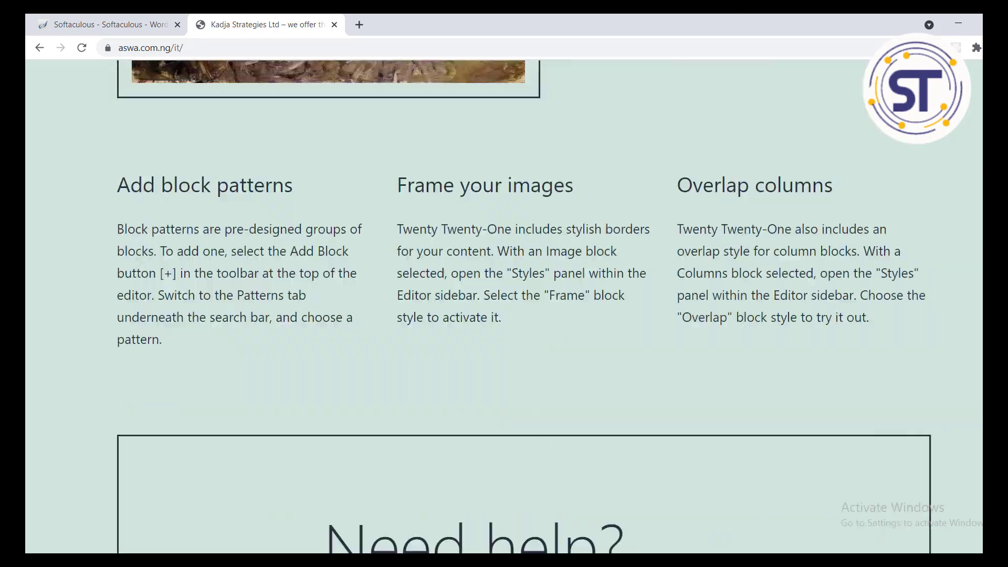
scroll(504, 307, "up", 20)
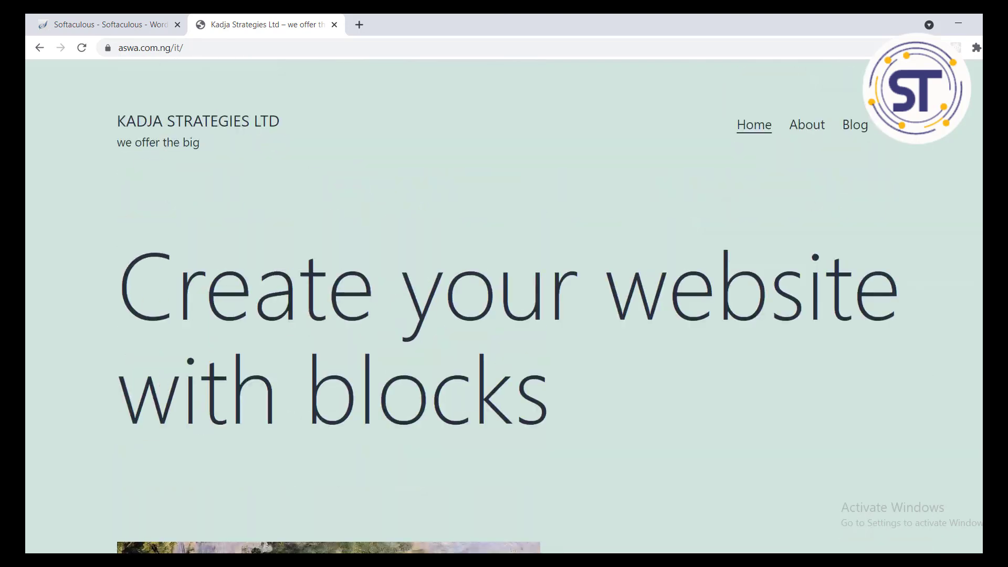